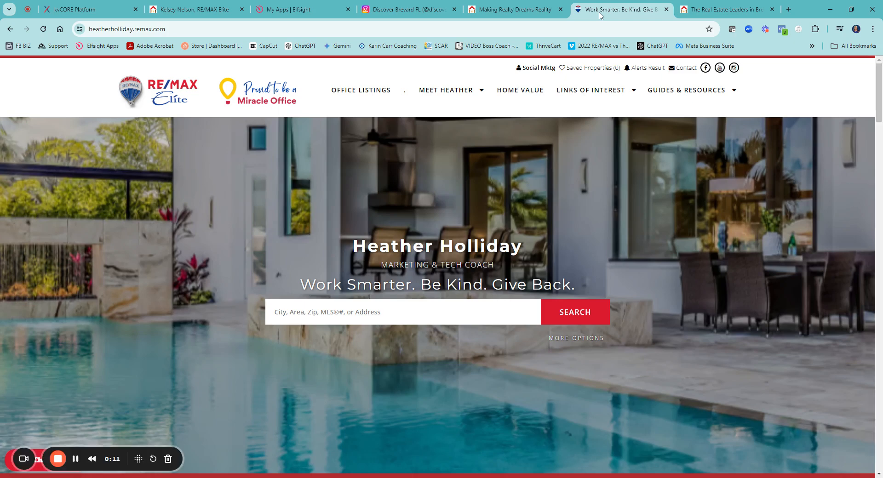
# - Examine the social feeds embedded on the example agent websites, the Elfsight Instagram Feed plan and the Discover Brevard FL Instagram profile
pyautogui.scroll(-10, 386, 194)
pyautogui.scroll(-20, 385, 198)
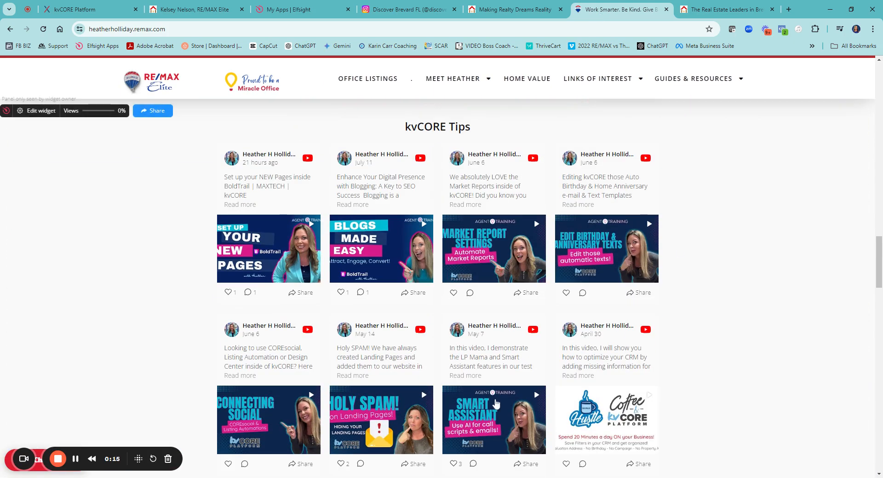
pyautogui.scroll(-4, 518, 299)
pyautogui.scroll(15, 843, 220)
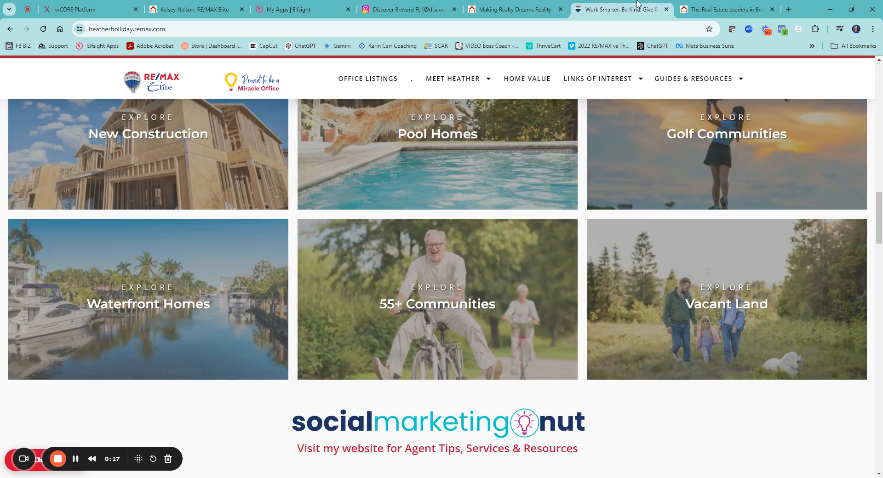
pyautogui.click(539, 13)
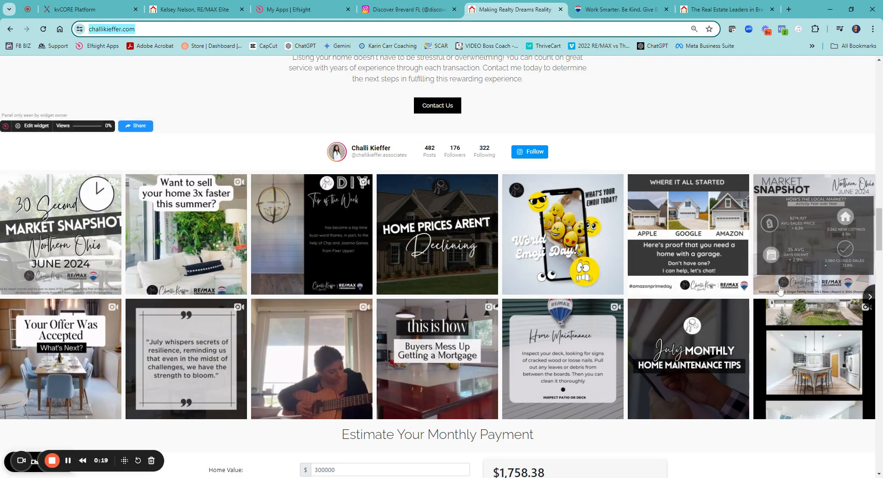
pyautogui.click(272, 10)
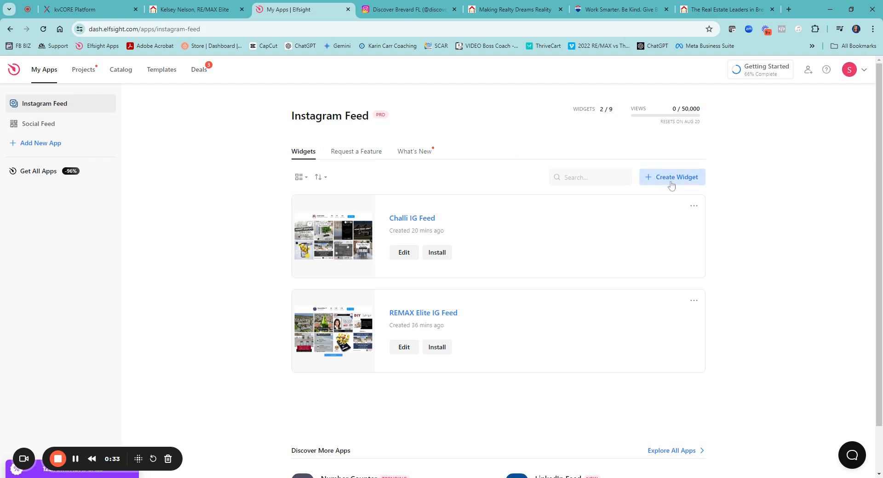
pyautogui.moveTo(379, 118)
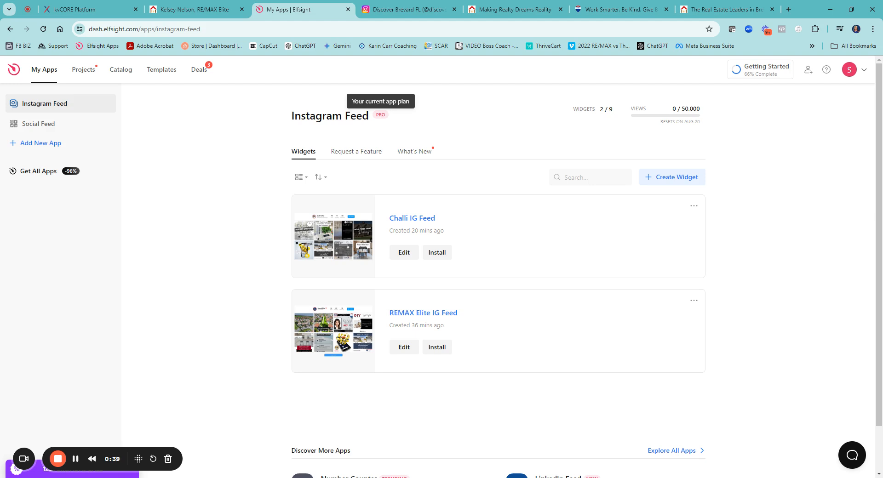
pyautogui.click(404, 9)
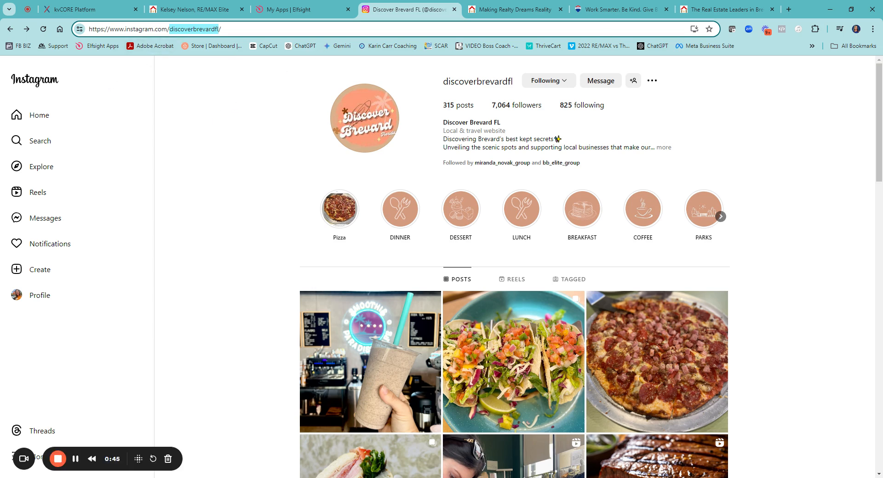
# - Switch to Elfsight and create a new Instagram Feed widget from the Profile Widget template
pyautogui.click(330, 13)
pyautogui.click(673, 182)
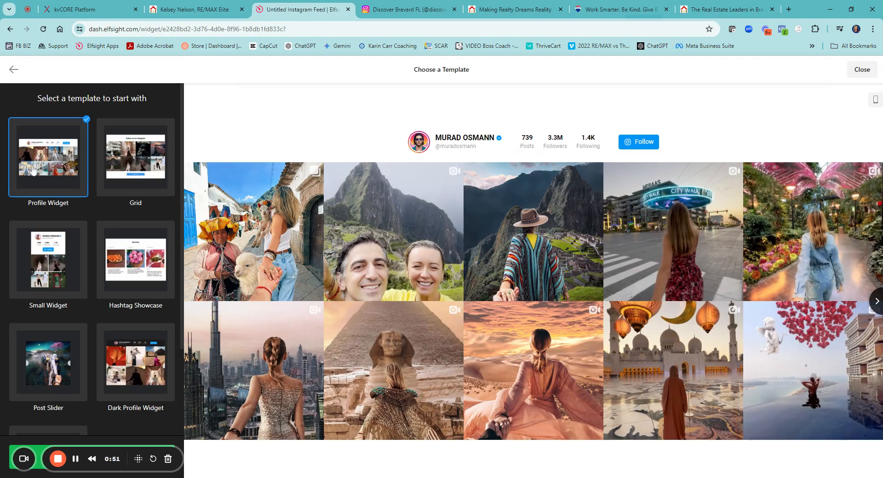
pyautogui.scroll(-2, 123, 306)
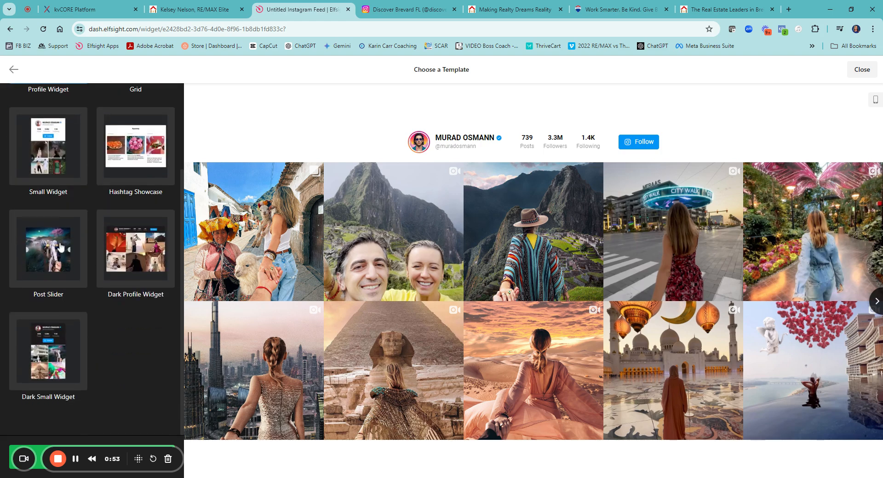
pyautogui.scroll(2, 59, 248)
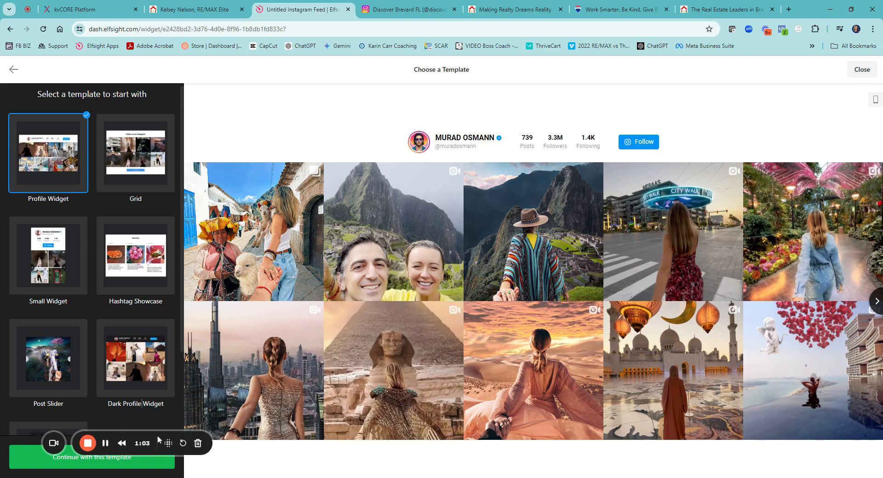
pyautogui.click(150, 463)
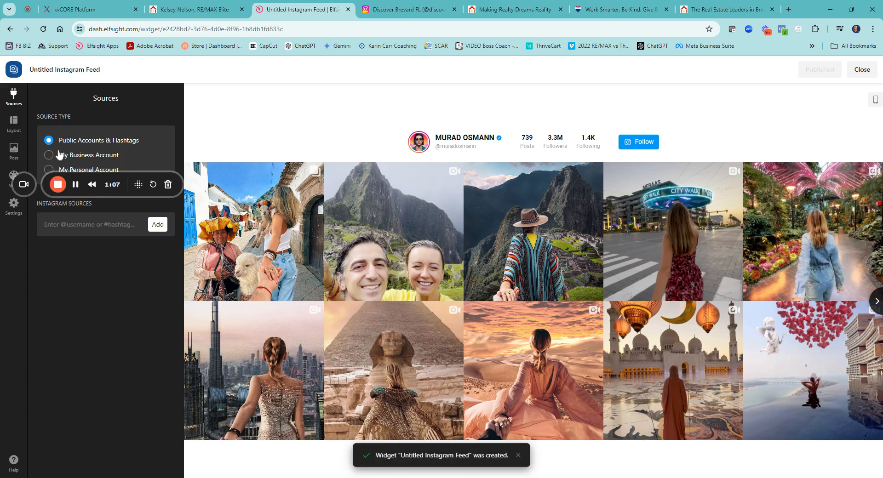
pyautogui.moveTo(135, 186); pyautogui.dragTo(745, 455)
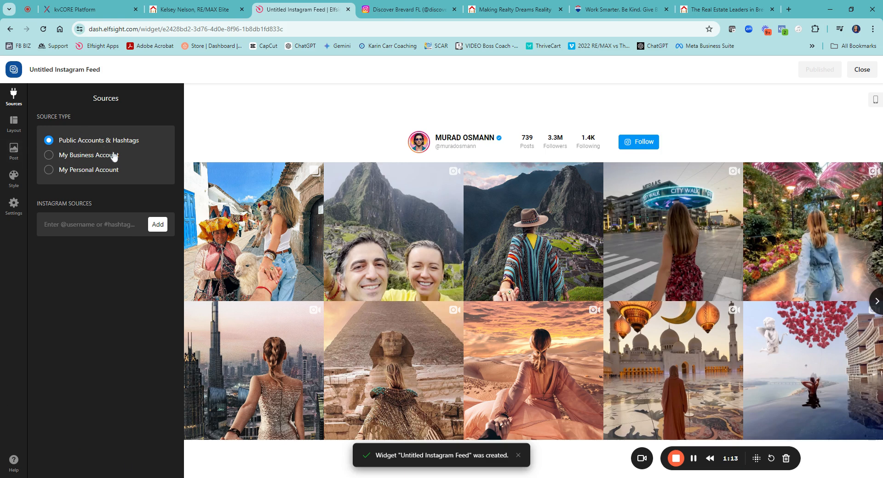
pyautogui.click(45, 224)
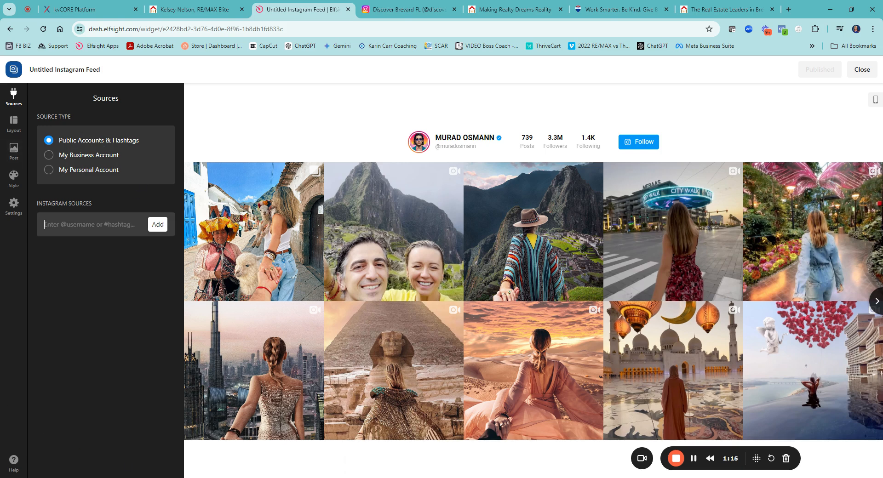
pyautogui.write('@')
pyautogui.write('discoverbrevardfl')
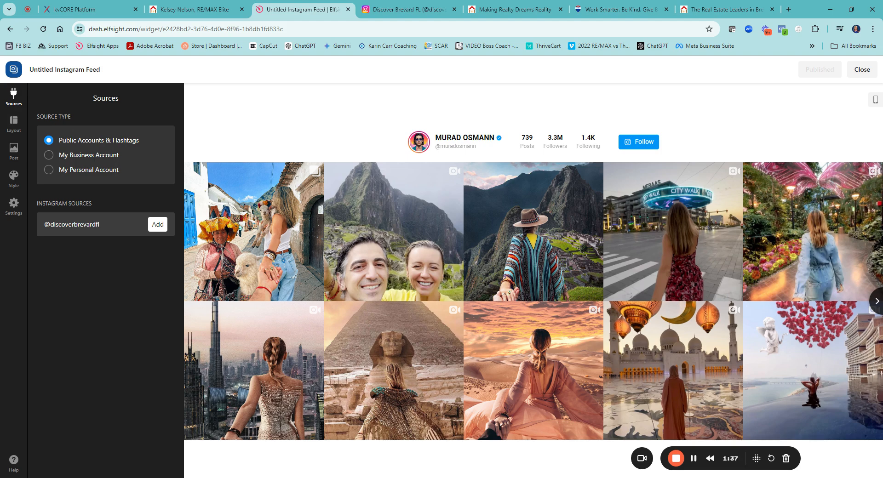
pyautogui.click(404, 9)
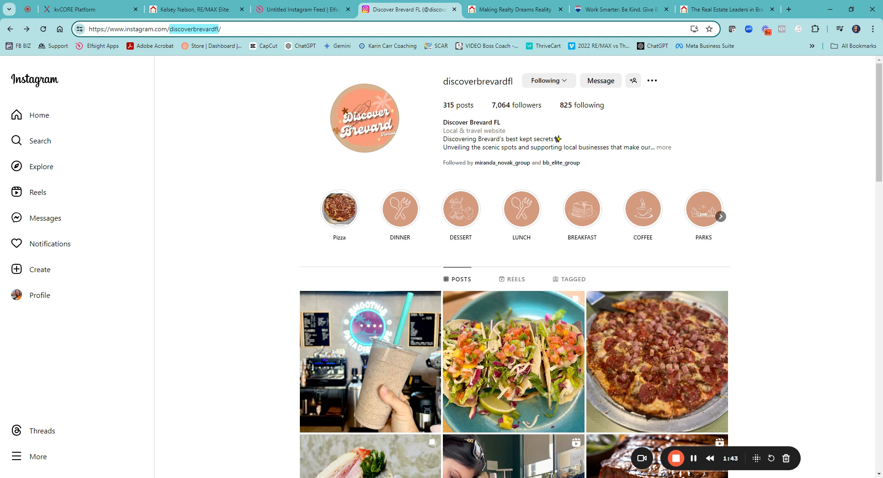
pyautogui.click(294, 10)
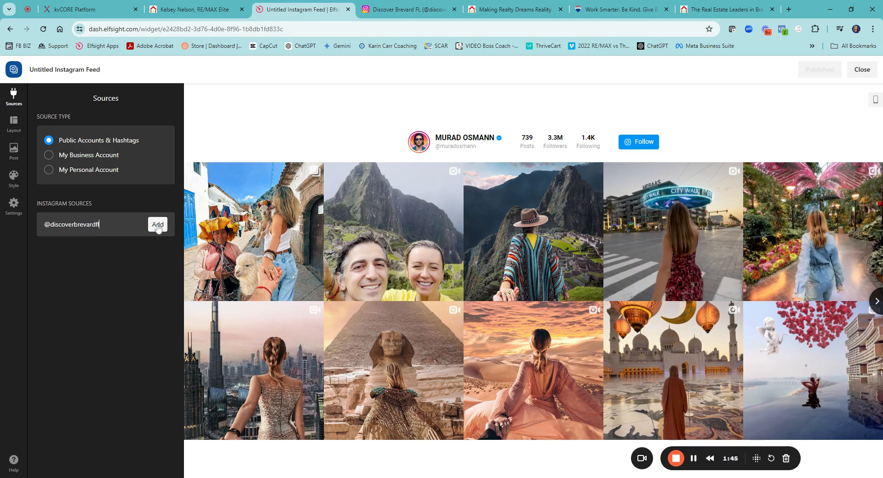
pyautogui.click(157, 225)
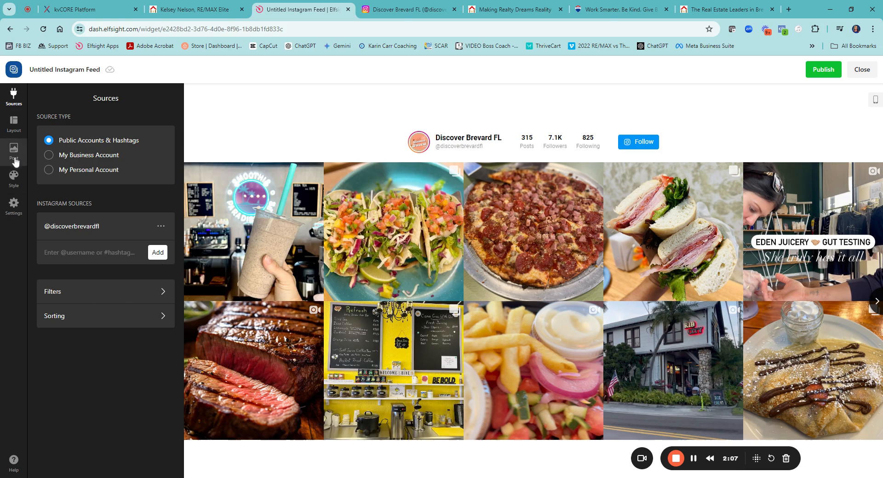
pyautogui.click(14, 179)
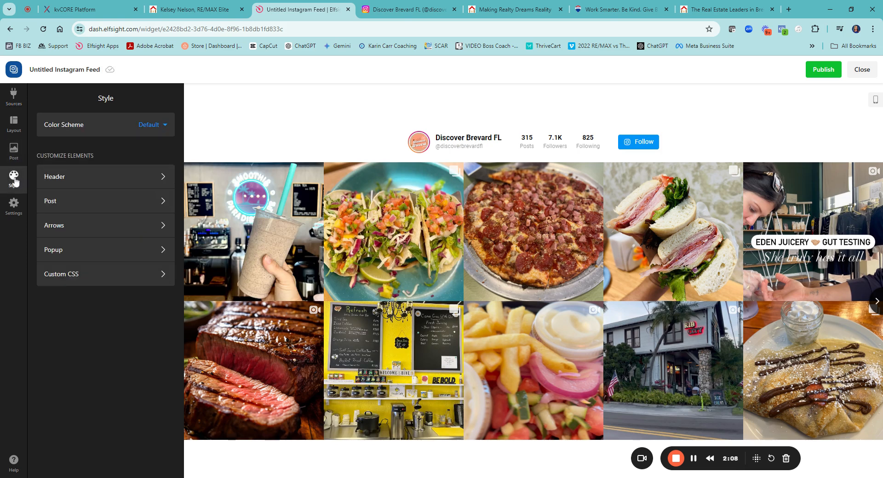
pyautogui.click(110, 211)
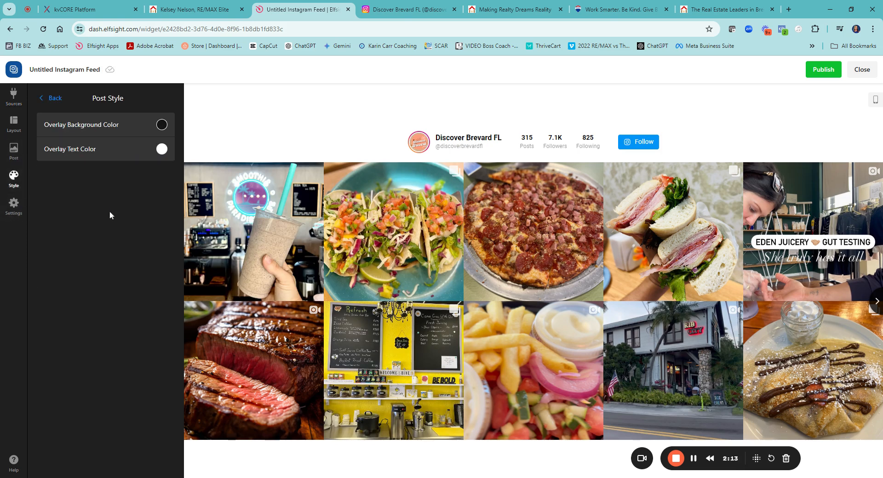
pyautogui.click(47, 99)
# - Set the feed layout to 2 rows with a 10 px gap between posts, after trying 3 rows
pyautogui.click(14, 127)
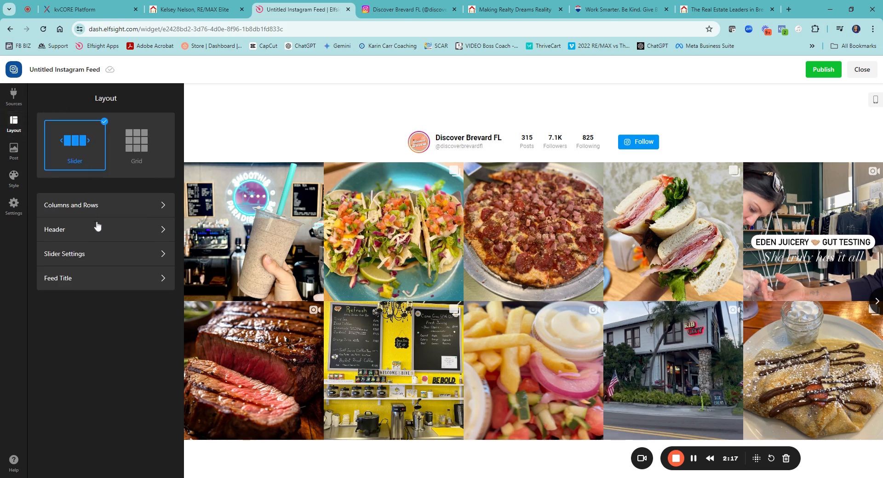
pyautogui.click(123, 206)
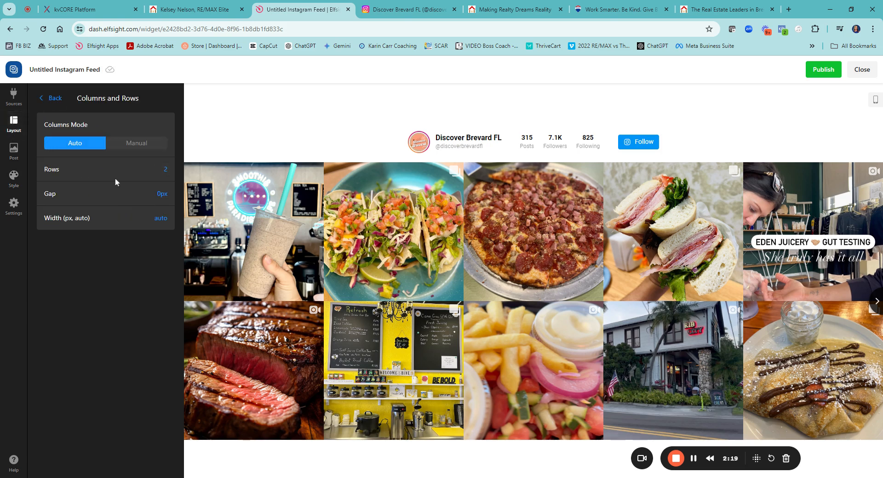
pyautogui.click(162, 169)
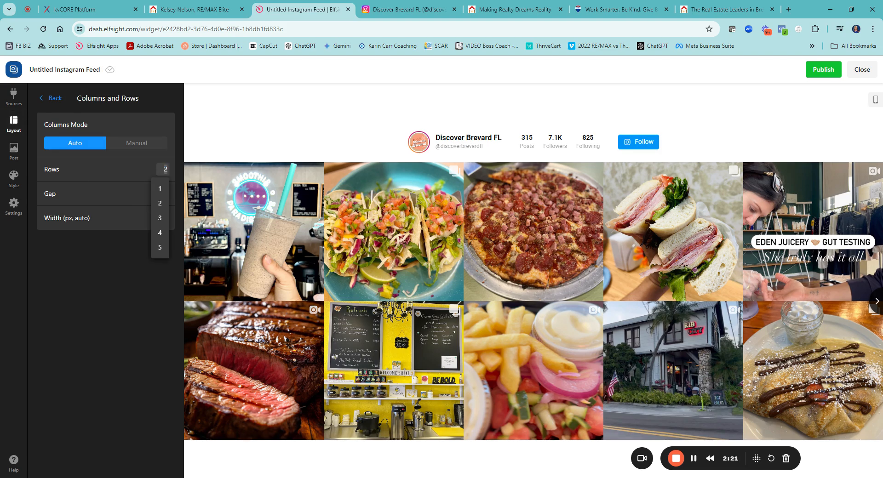
pyautogui.click(160, 218)
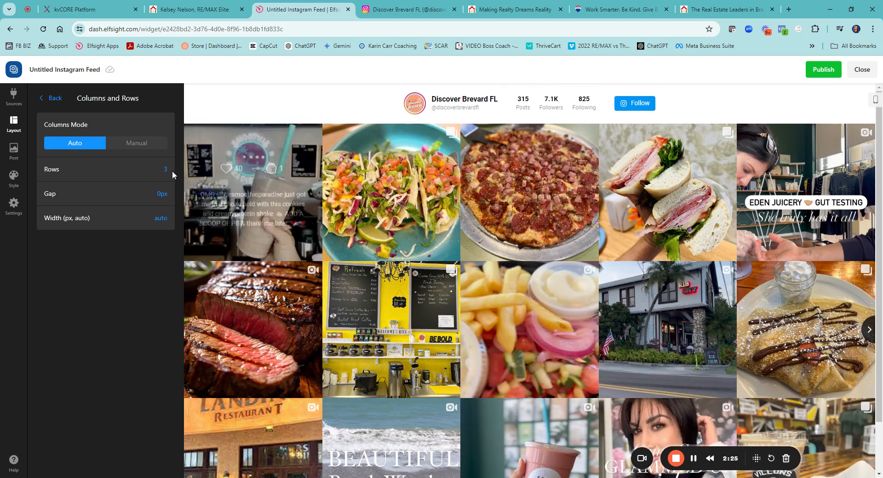
pyautogui.click(165, 170)
pyautogui.click(166, 203)
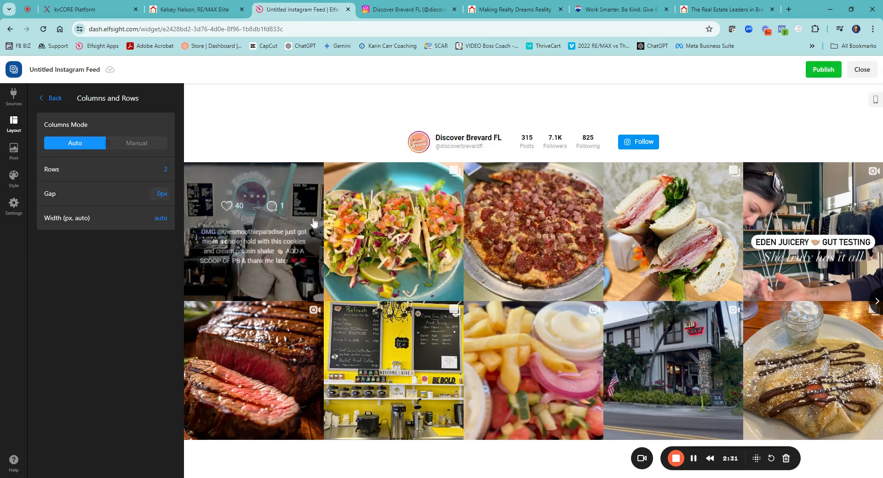
pyautogui.click(161, 193)
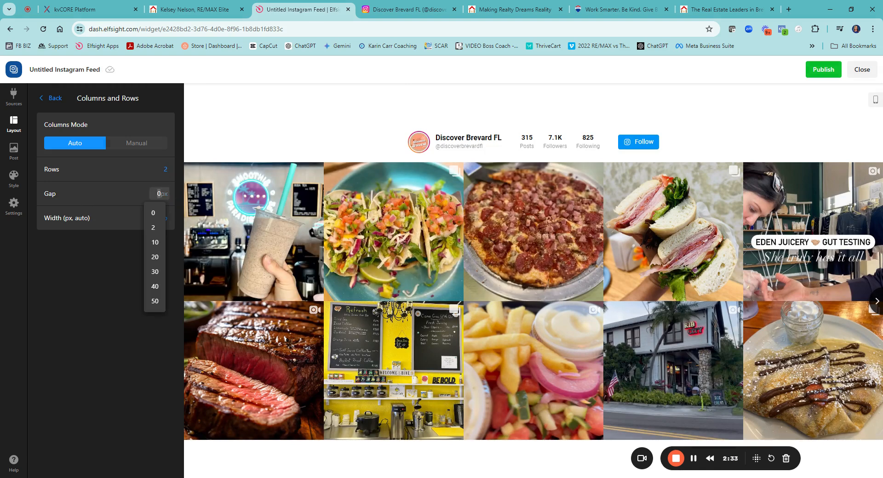
pyautogui.click(156, 243)
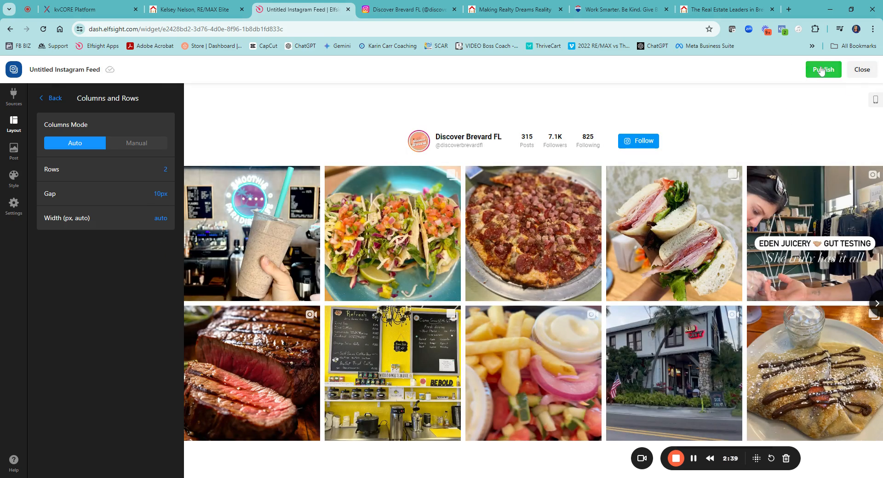
# - Publish the Instagram feed widget and close its editor
pyautogui.click(821, 70)
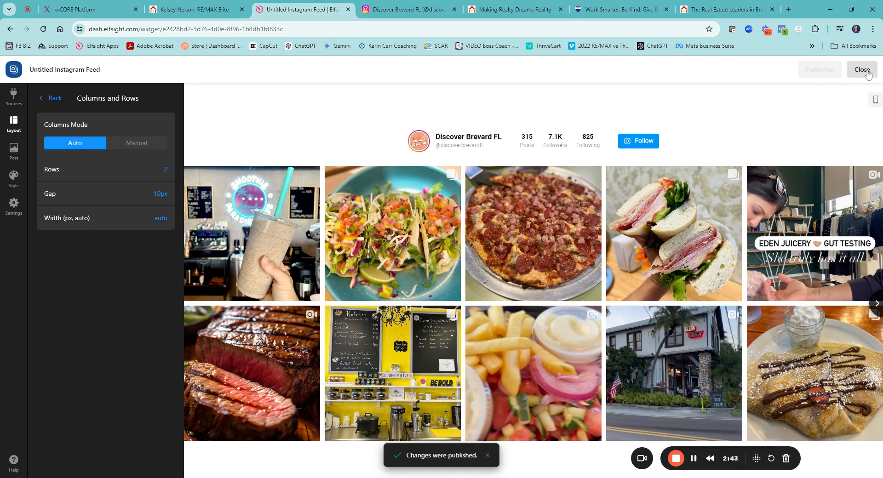
pyautogui.click(862, 70)
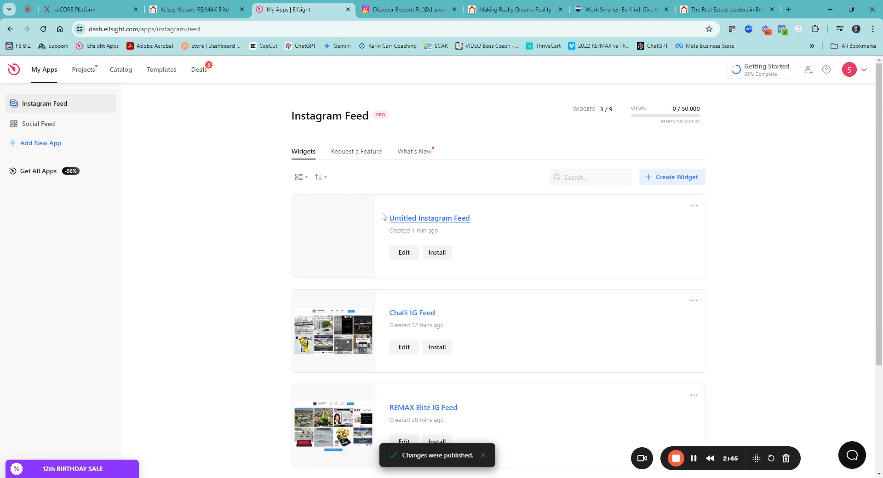
# - Reopen the untitled Instagram feed widget to check its published feed, and return to the widget list
pyautogui.click(389, 217)
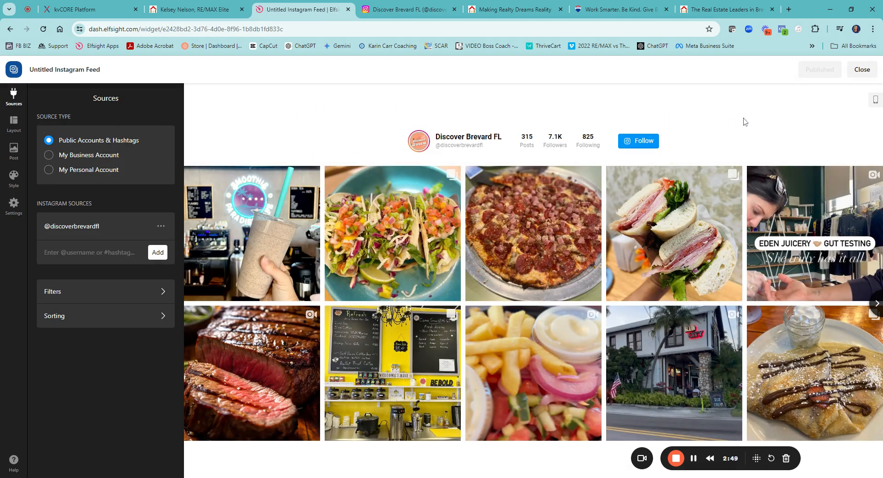
pyautogui.click(856, 70)
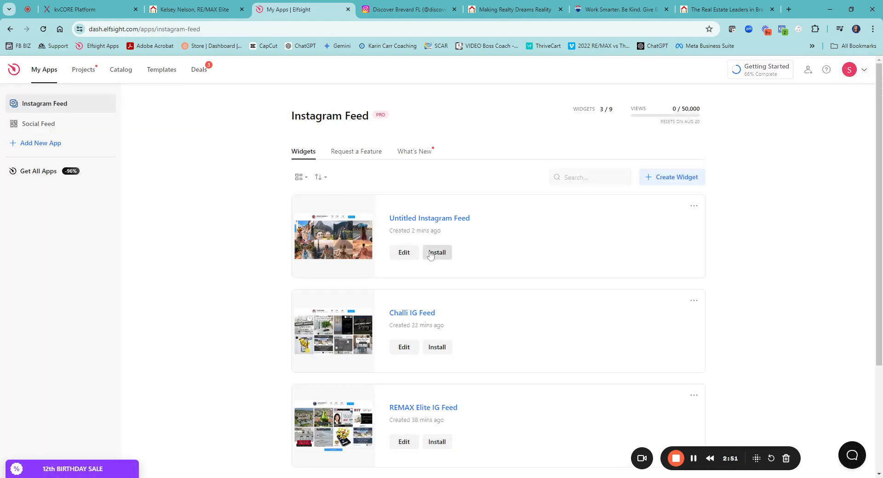
pyautogui.click(403, 253)
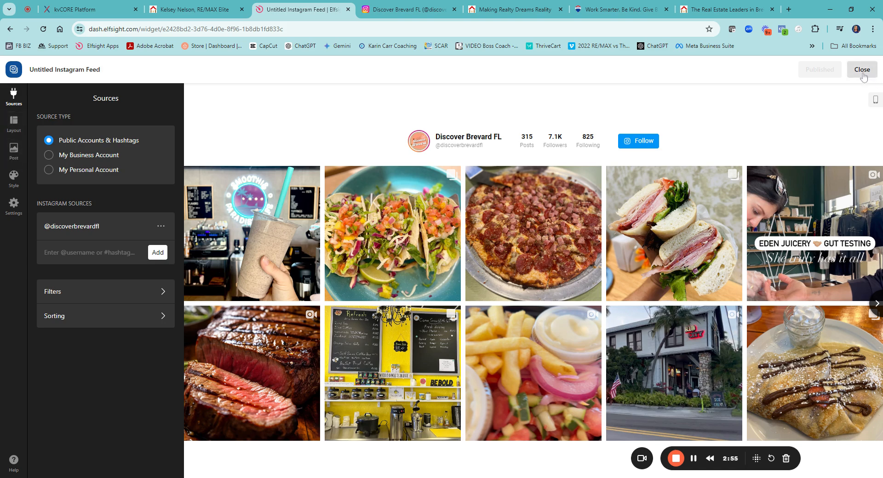
pyautogui.click(862, 69)
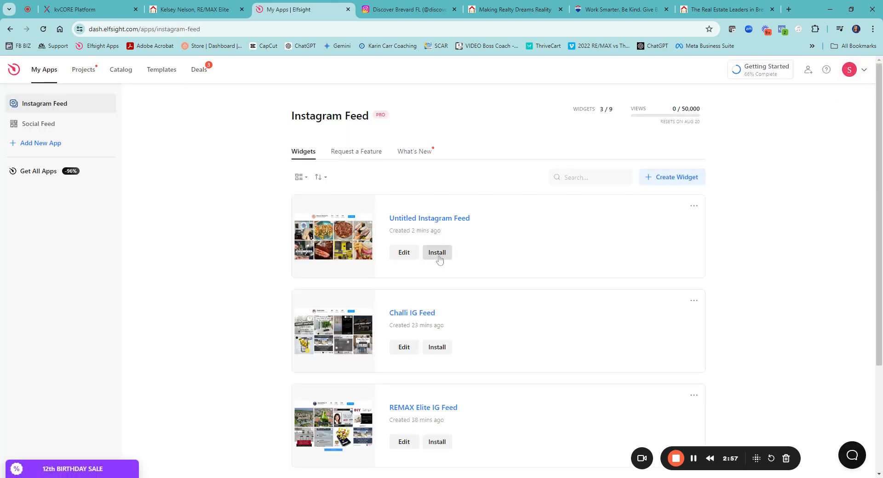
# - Open the installation embed code for the untitled Instagram feed and copy its script line
pyautogui.click(694, 206)
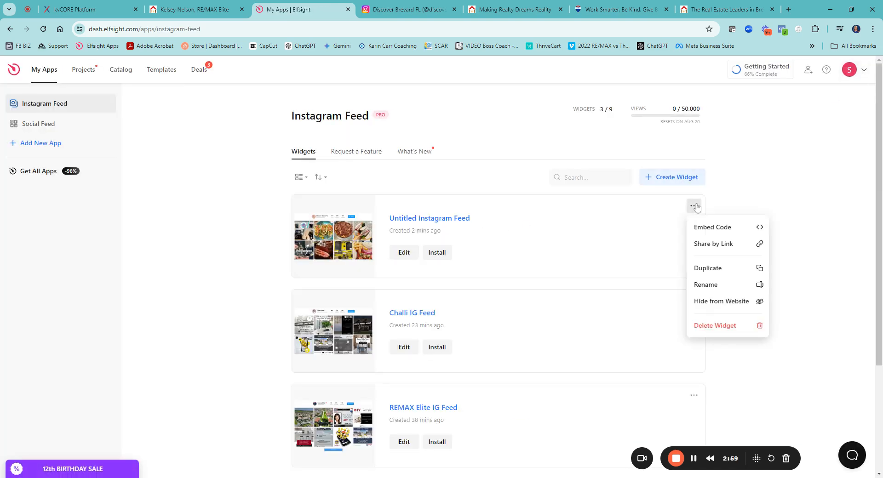
pyautogui.click(436, 252)
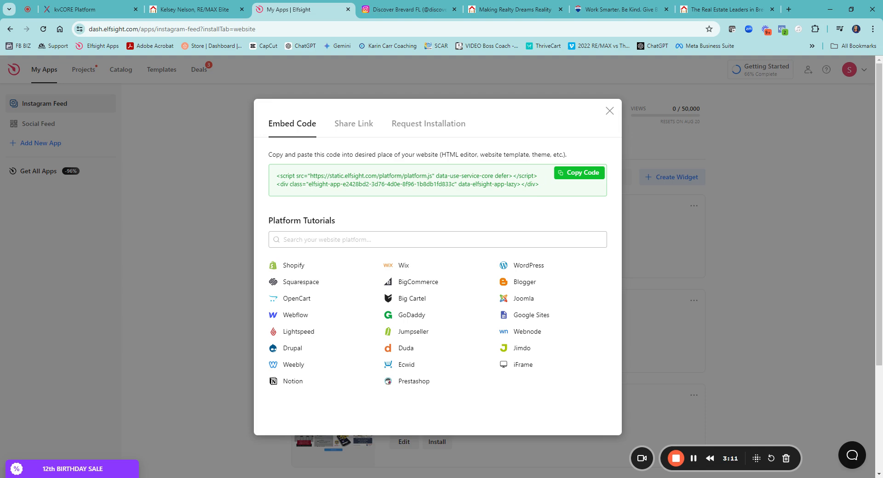
pyautogui.moveTo(276, 175); pyautogui.dragTo(546, 178)
pyautogui.hotkey('ctrl', 'c')
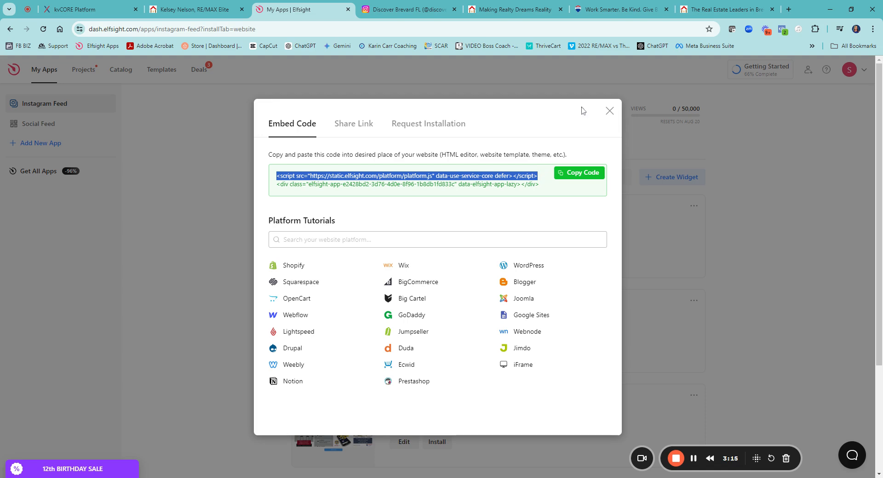
# - Switch to kvCORE, insert the copied Elfsight script line above the existing style block in the Custom Header Code, and save it
pyautogui.click(115, 11)
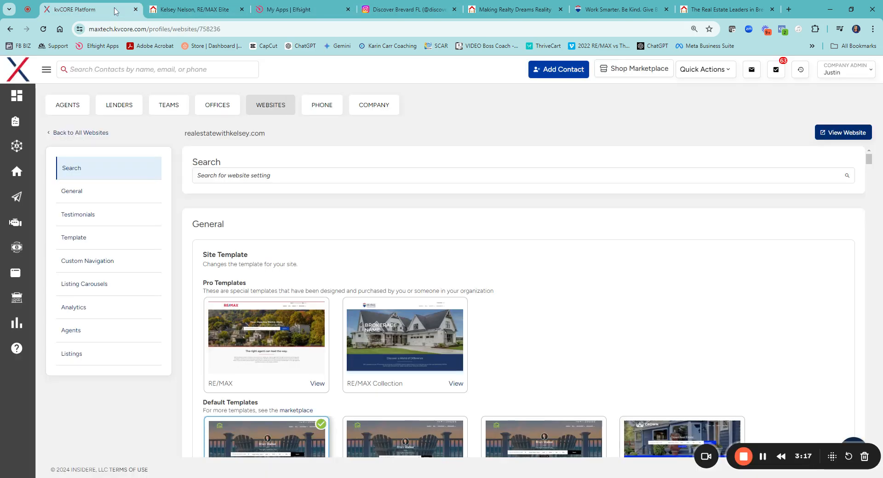
pyautogui.moveTo(18, 273)
pyautogui.scroll(-5, 469, 231)
pyautogui.scroll(-15, 469, 232)
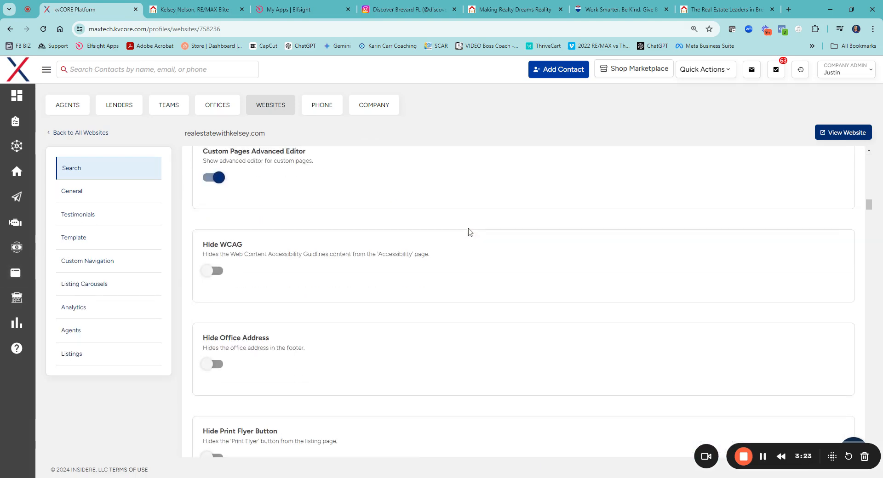
pyautogui.scroll(-10, 469, 231)
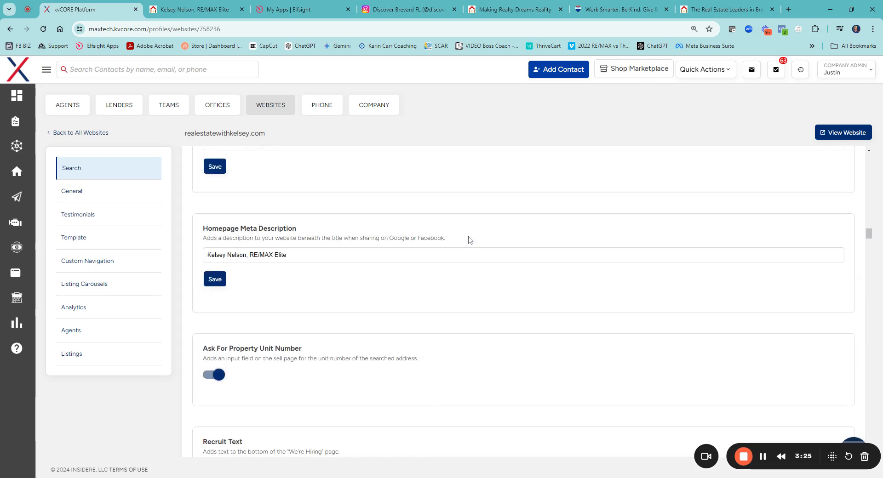
pyautogui.scroll(-9, 472, 265)
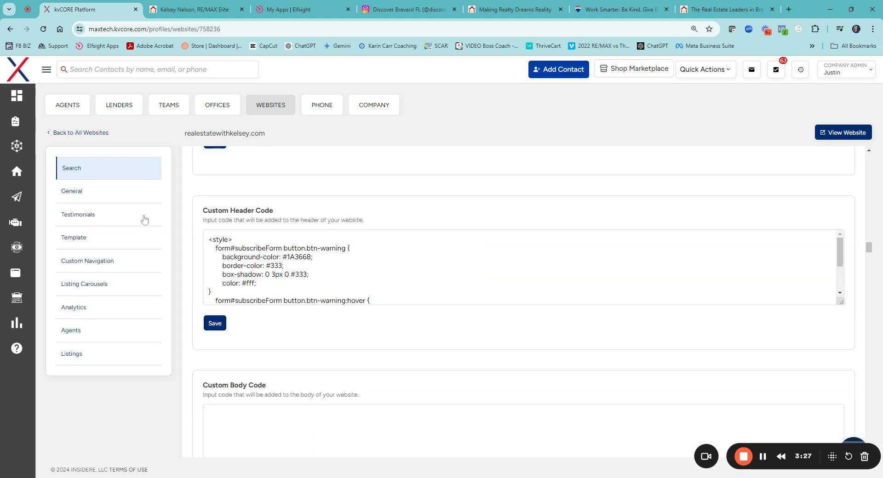
pyautogui.click(209, 239)
pyautogui.press('Return')
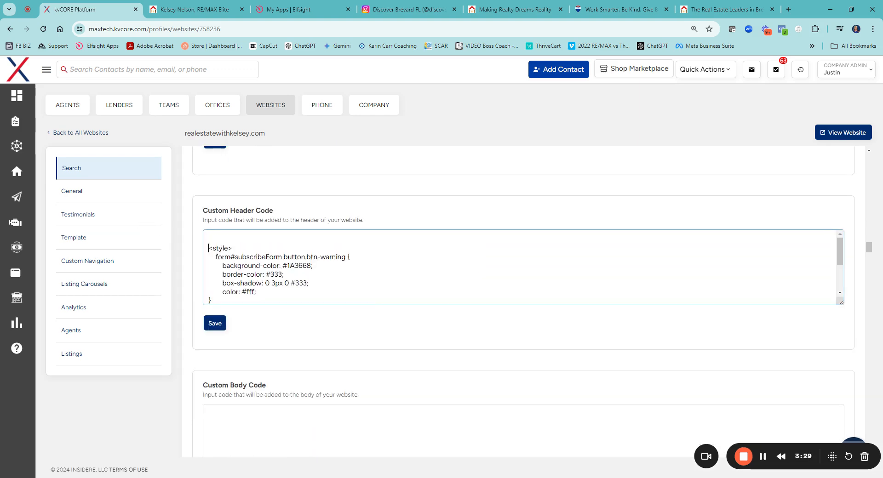
pyautogui.hotkey('ctrl', 'v')
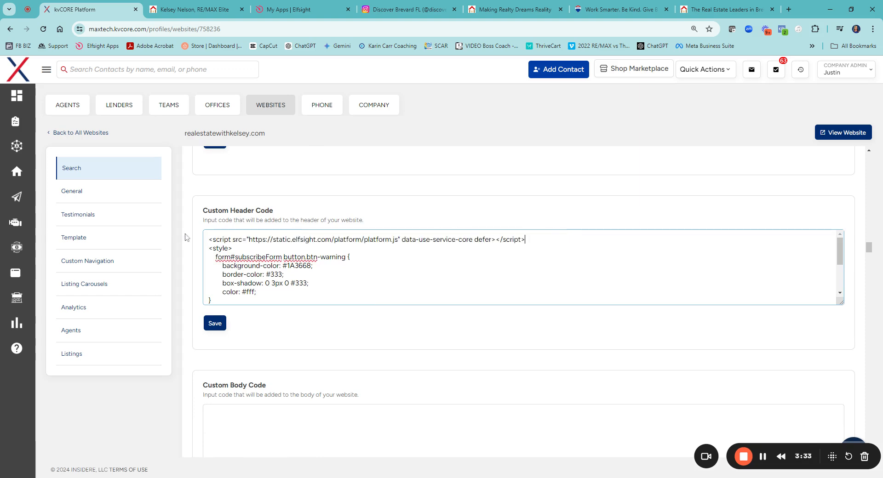
pyautogui.click(212, 323)
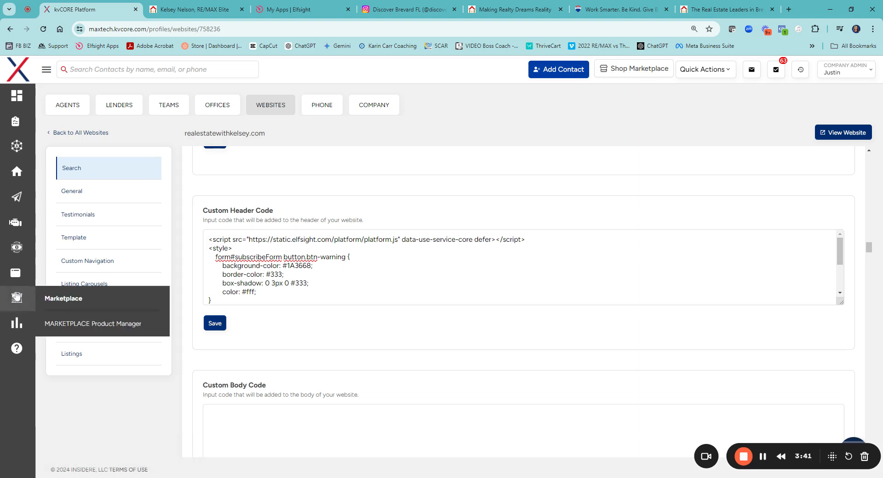
# - Open the website content management page and switch it to the agent's website whose header code was just edited
pyautogui.moveTo(31, 278)
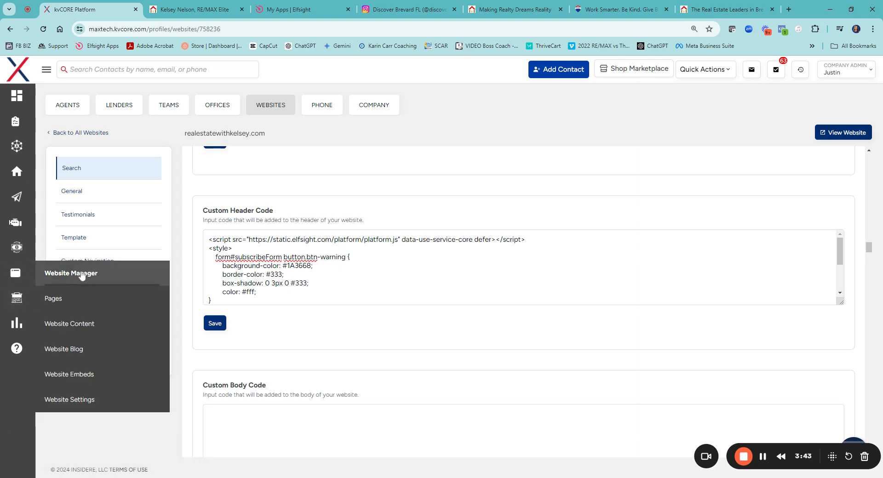
pyautogui.click(81, 401)
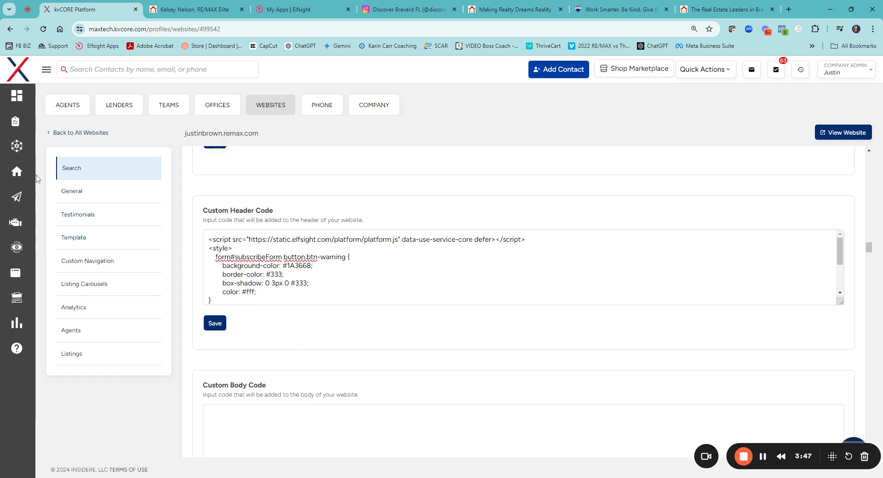
pyautogui.moveTo(16, 273)
pyautogui.click(75, 324)
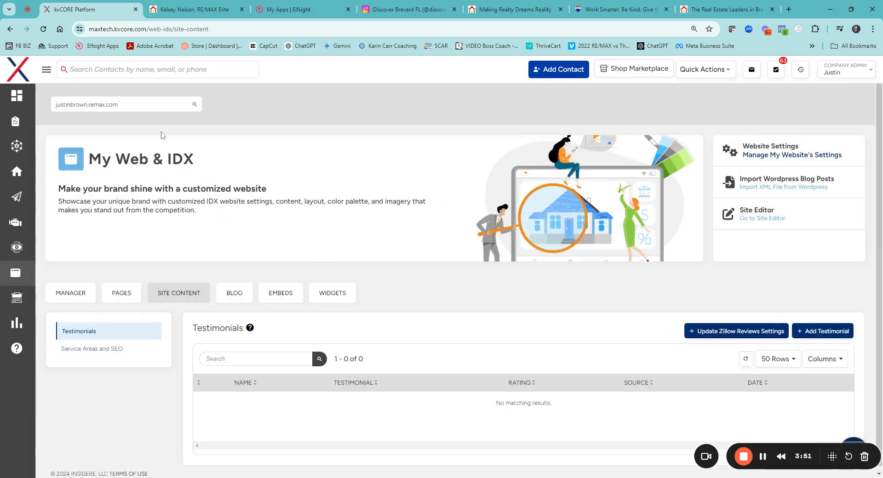
pyautogui.click(109, 105)
pyautogui.write('ke')
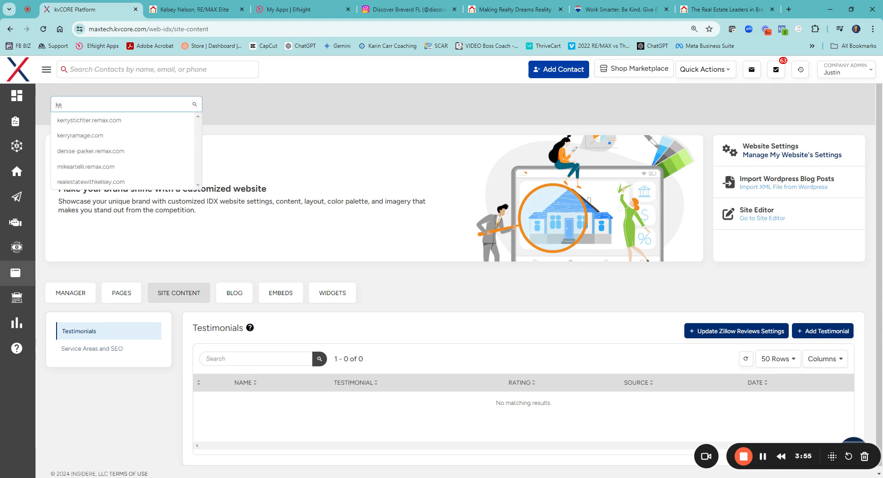
pyautogui.write('lsey')
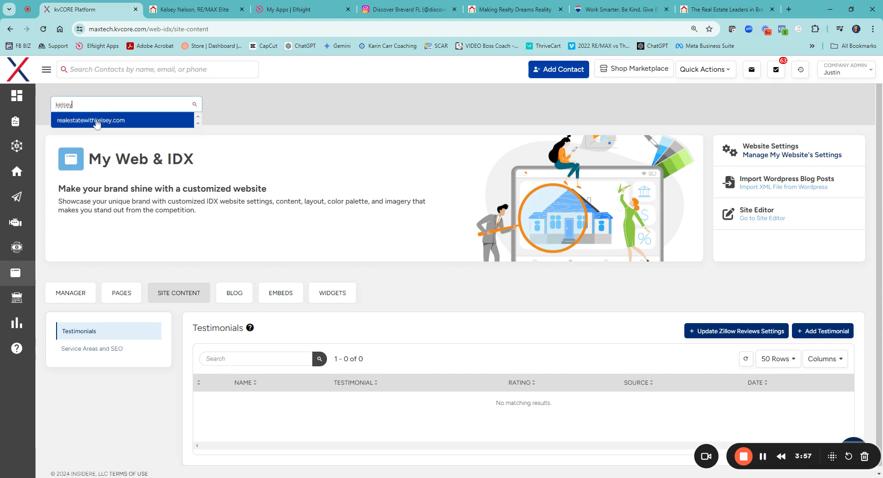
pyautogui.click(138, 120)
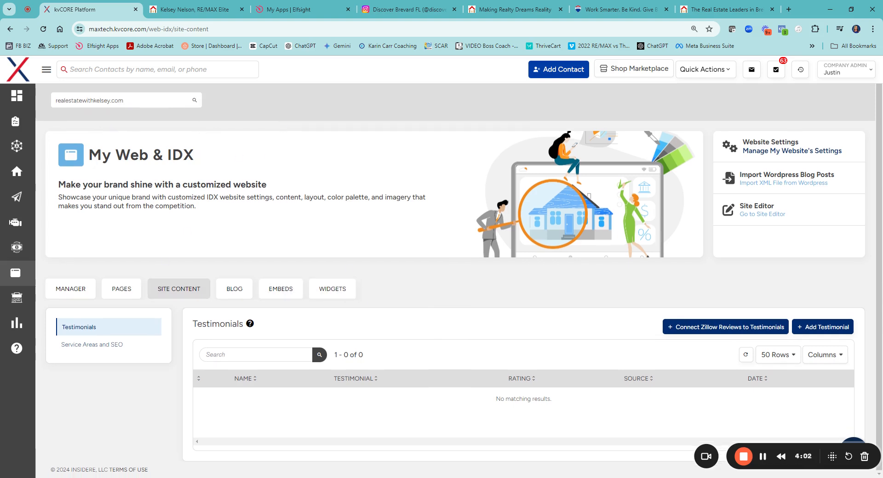
# - Add a custom homepage widget with "Discover Brevard IG Feed" as both its name and description
pyautogui.click(333, 288)
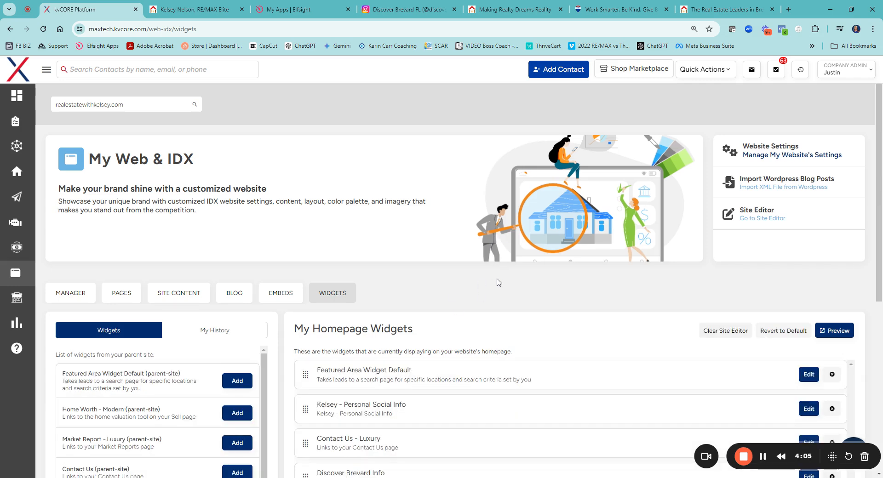
pyautogui.scroll(-5, 497, 281)
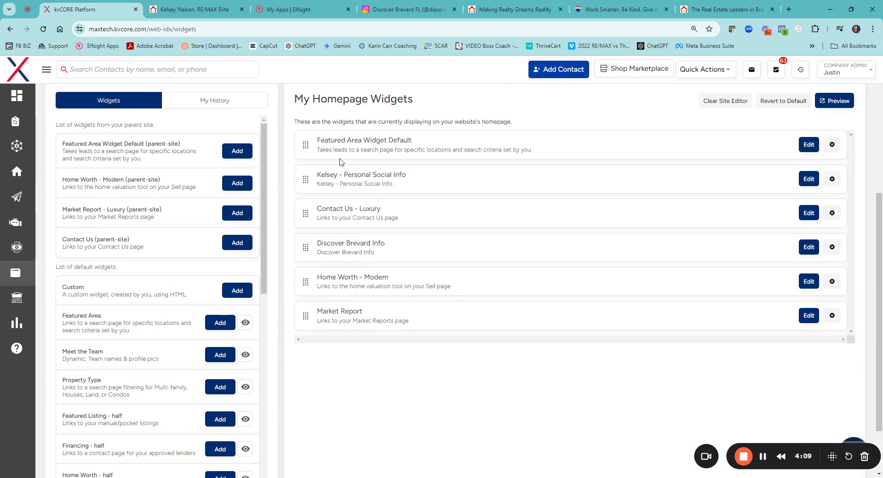
pyautogui.click(239, 292)
pyautogui.click(244, 155)
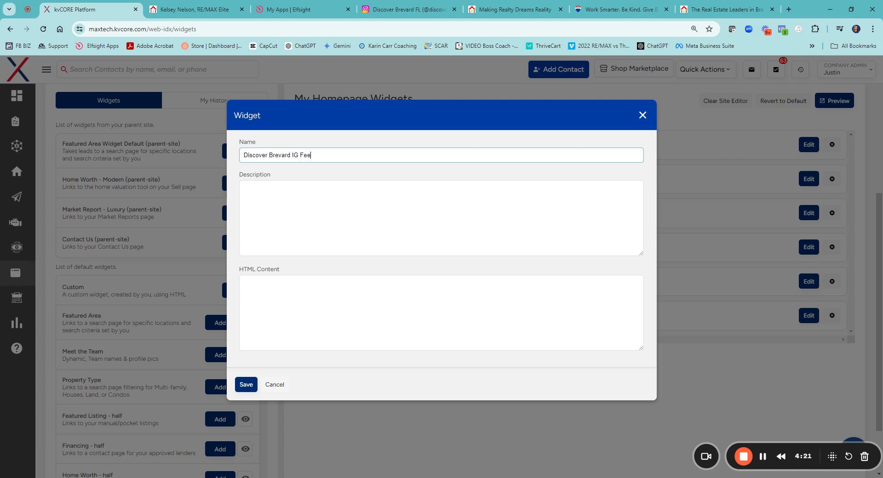
pyautogui.moveTo(314, 155); pyautogui.dragTo(243, 155)
pyautogui.hotkey('ctrl', 'c')
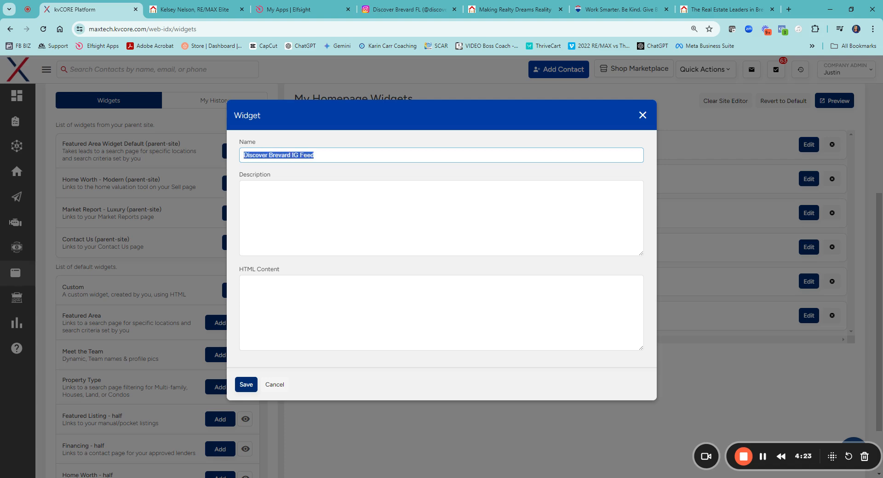
pyautogui.press('Tab')
pyautogui.hotkey('ctrl', 'v')
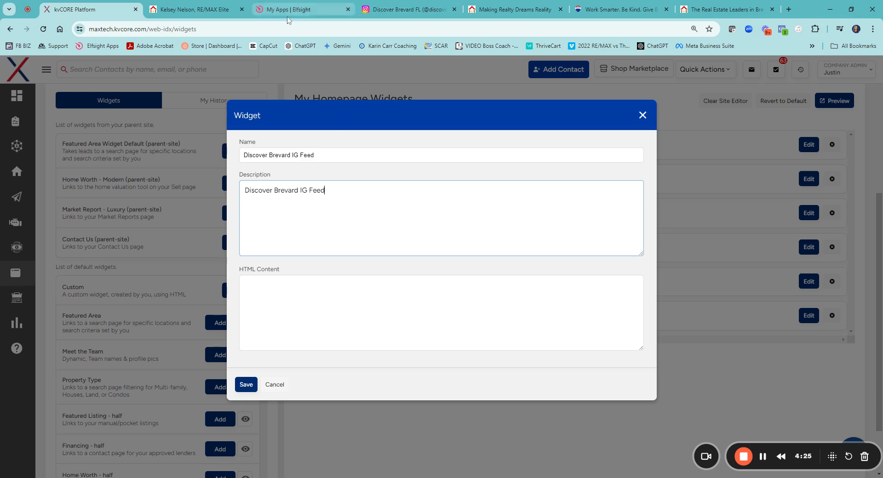
# - Copy the div line of the Elfsight embed code and paste it into the new kvCORE widget's HTML content
pyautogui.click(302, 9)
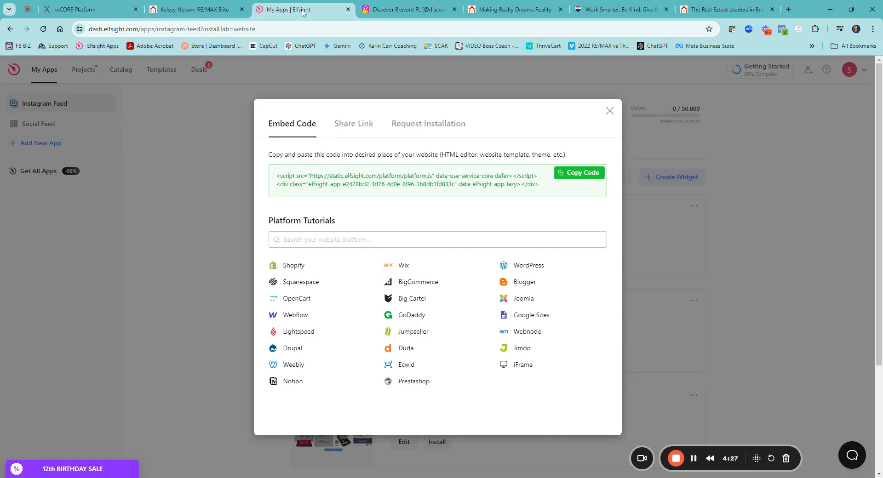
pyautogui.moveTo(275, 185); pyautogui.dragTo(542, 194)
pyautogui.hotkey('ctrl', 'c')
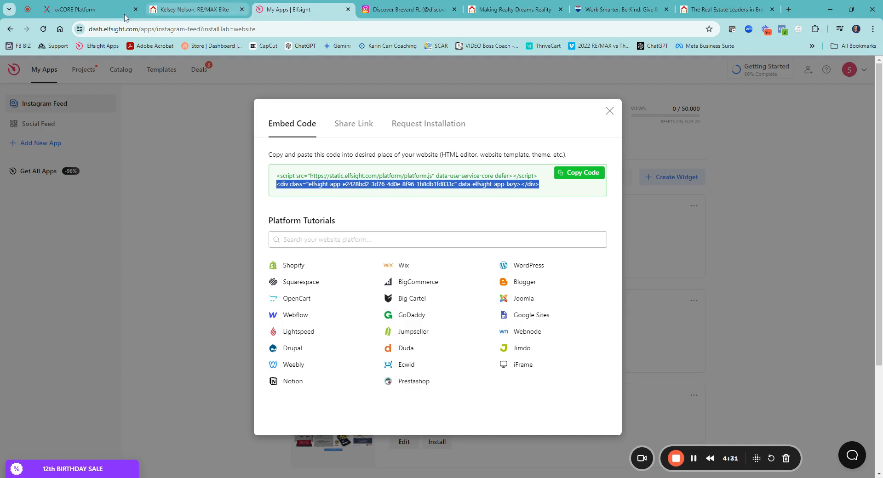
pyautogui.click(83, 9)
pyautogui.click(245, 285)
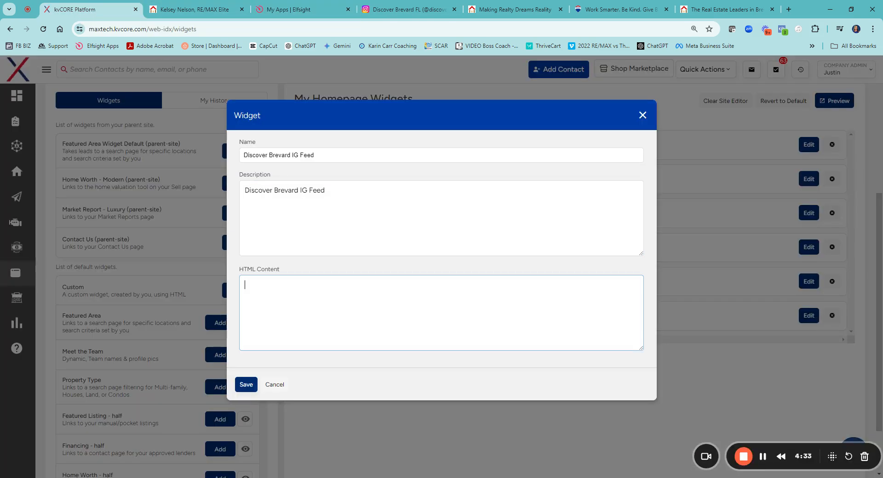
pyautogui.hotkey('ctrl', 'v')
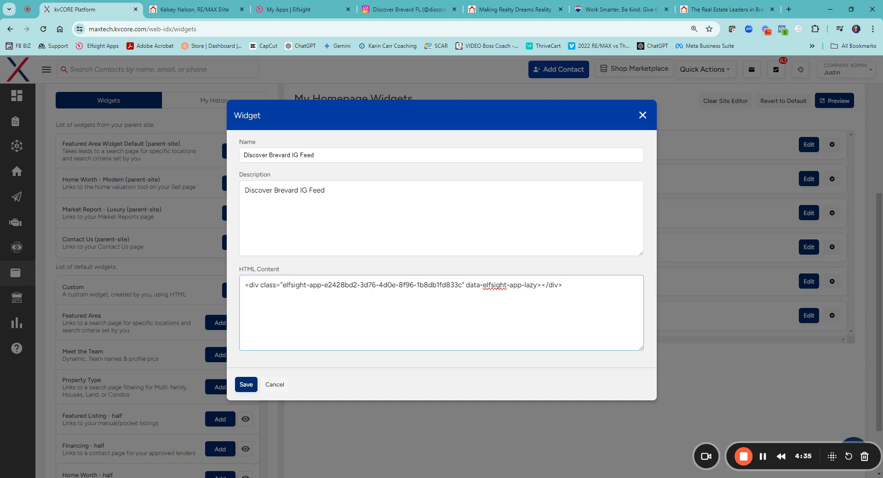
# - Save the Discover Brevard IG Feed widget and move it directly below Discover Brevard Info in the homepage widget order
pyautogui.click(246, 385)
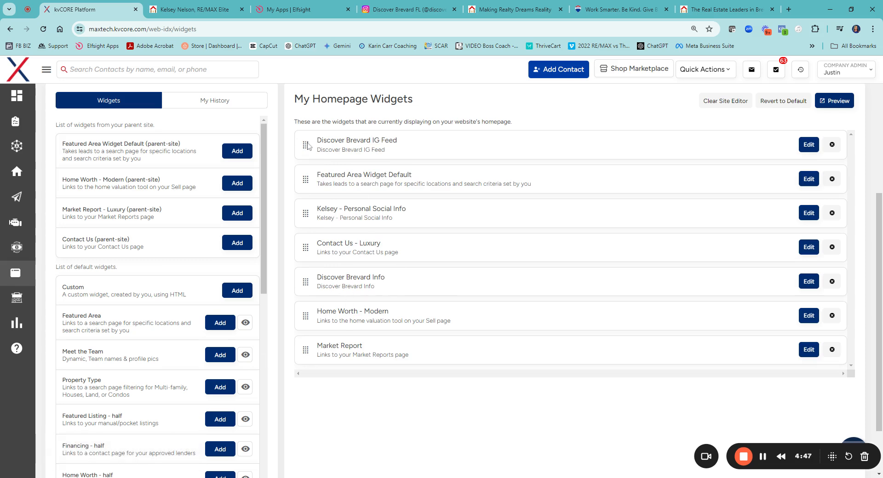
pyautogui.moveTo(307, 145); pyautogui.dragTo(308, 164)
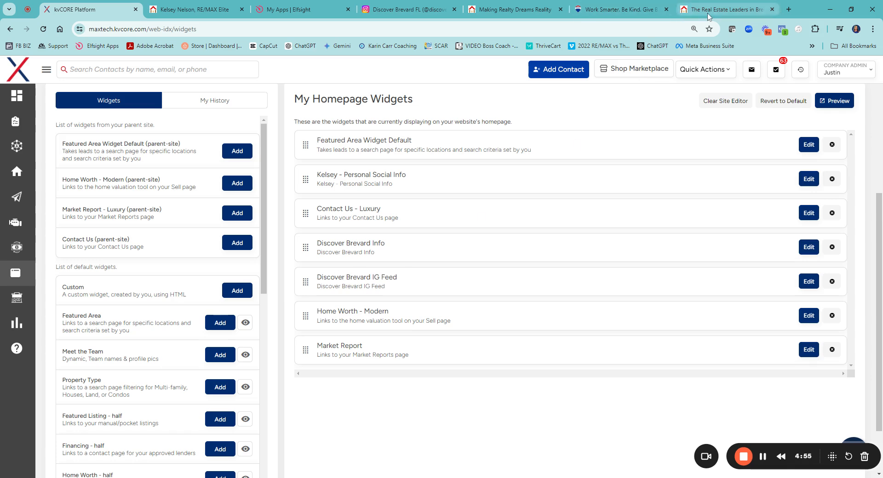
# - Reload the live agent website and examine the embedded Instagram feed's appearance and placement among the neighbouring homepage sections
pyautogui.click(207, 10)
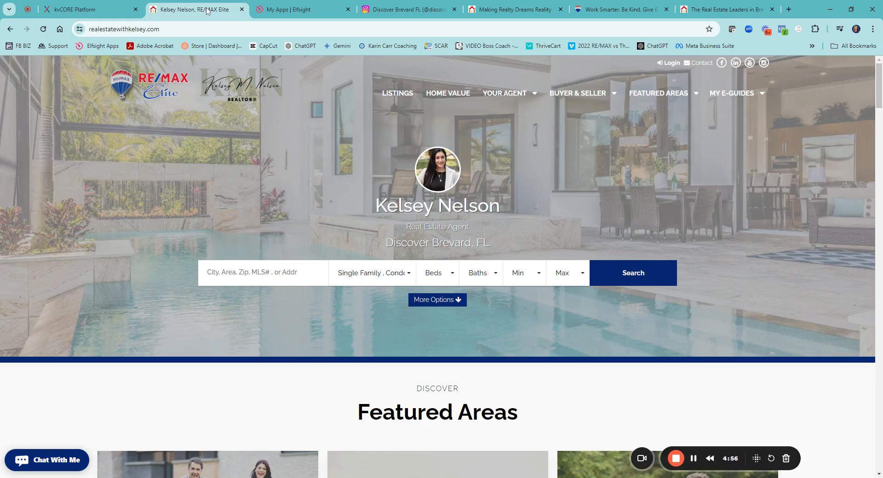
pyautogui.click(44, 29)
pyautogui.scroll(-5, 420, 143)
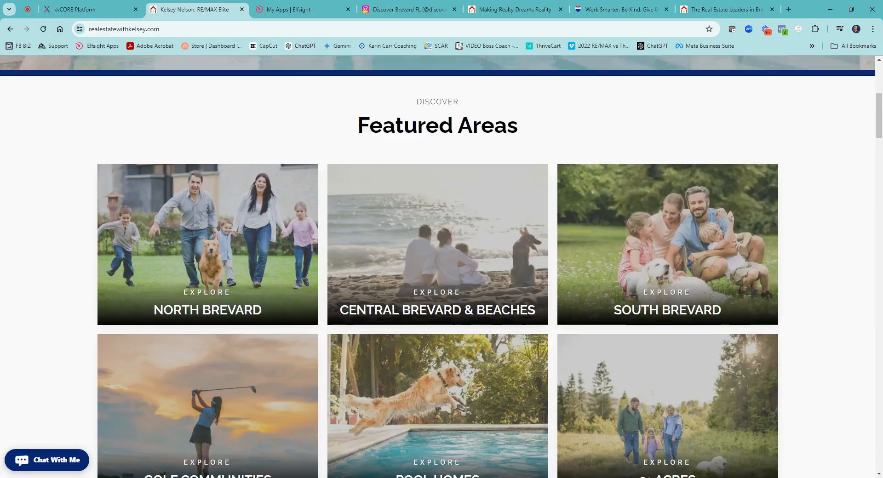
pyautogui.scroll(-10, 420, 141)
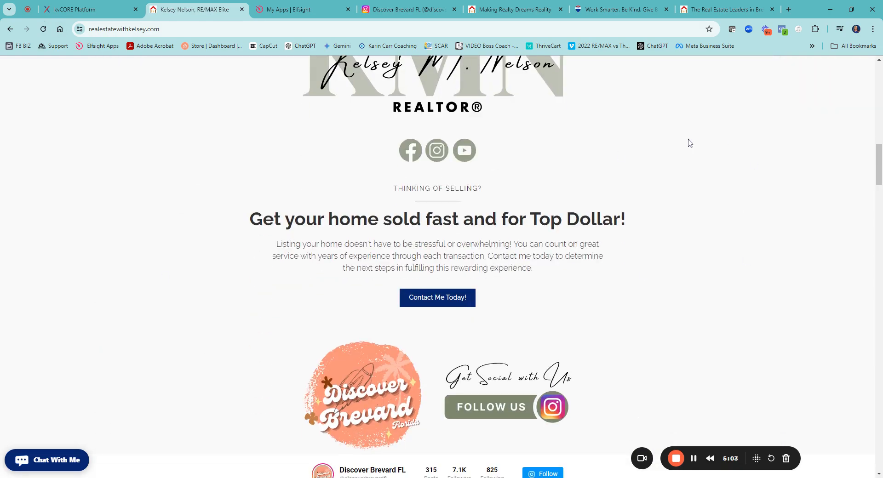
pyautogui.scroll(-4, 675, 183)
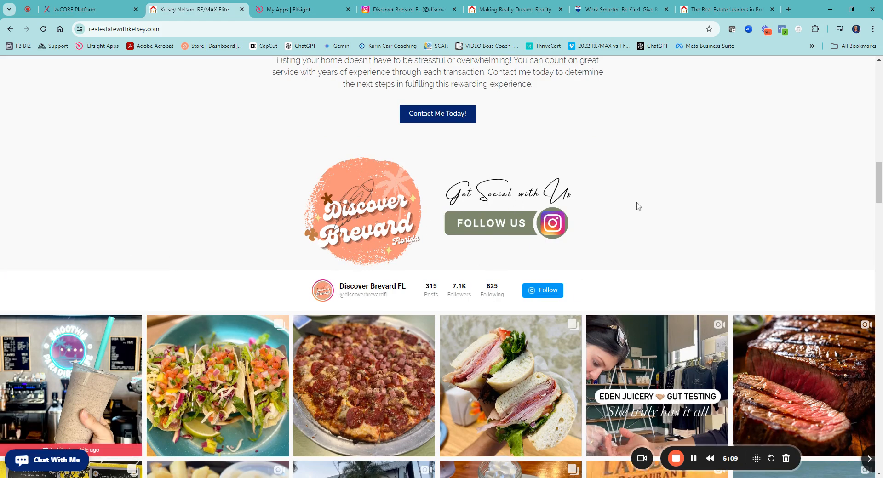
pyautogui.scroll(-3, 639, 206)
pyautogui.scroll(-2, 576, 209)
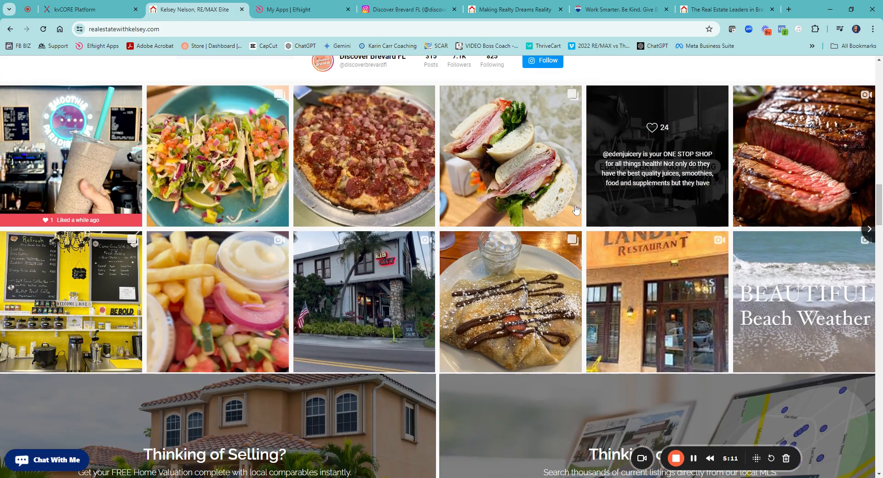
pyautogui.scroll(4, 195, 196)
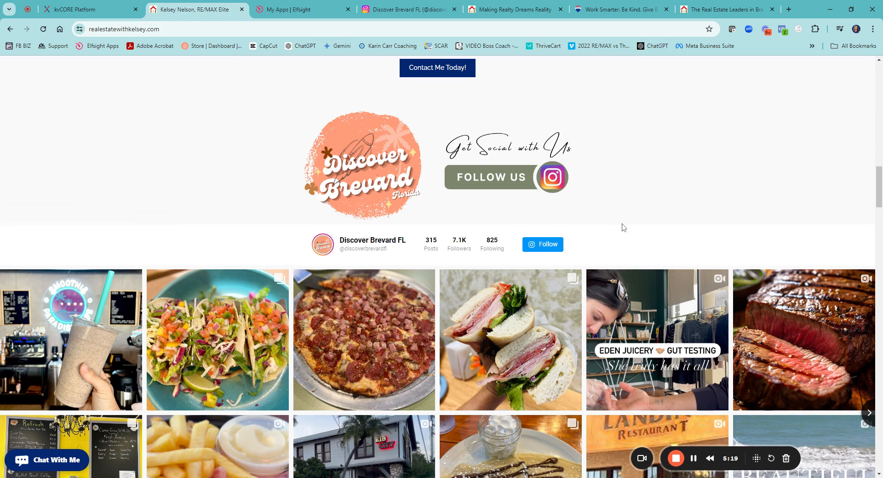
pyautogui.scroll(-2, 623, 228)
pyautogui.scroll(-3, 667, 275)
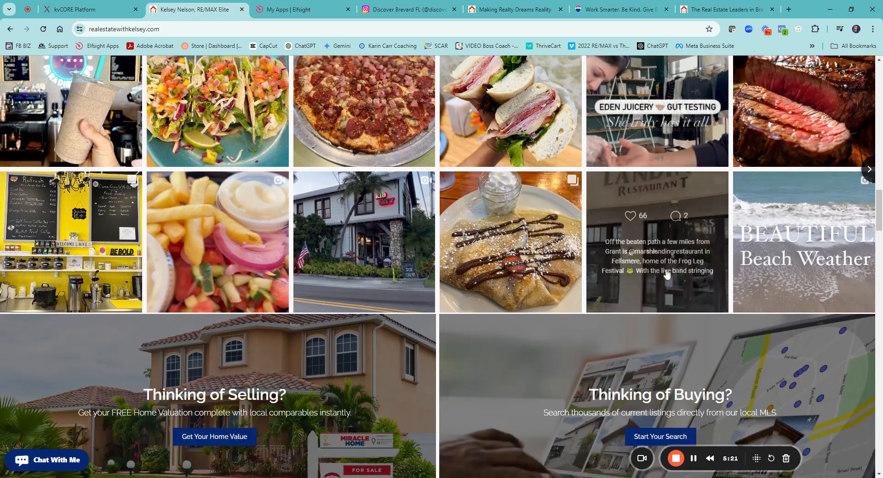
pyautogui.scroll(-1, 248, 285)
pyautogui.scroll(-3, 248, 285)
pyautogui.scroll(3, 265, 275)
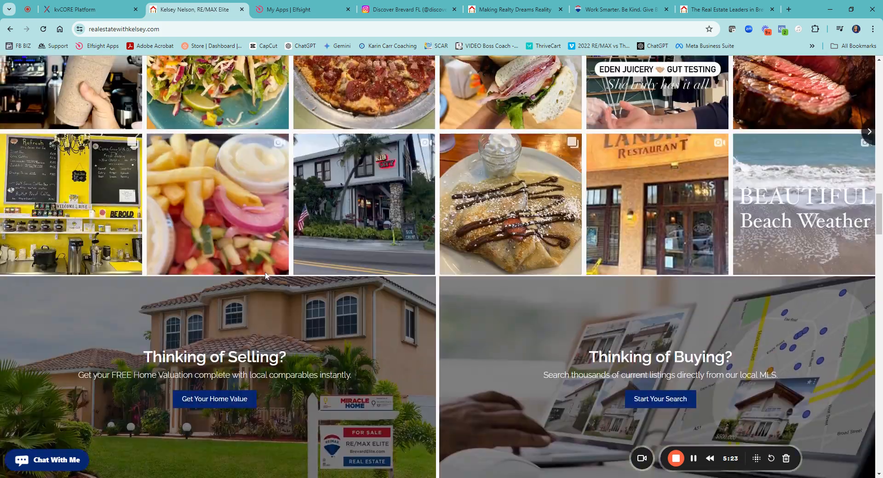
pyautogui.scroll(1, 265, 276)
pyautogui.scroll(-3, 396, 288)
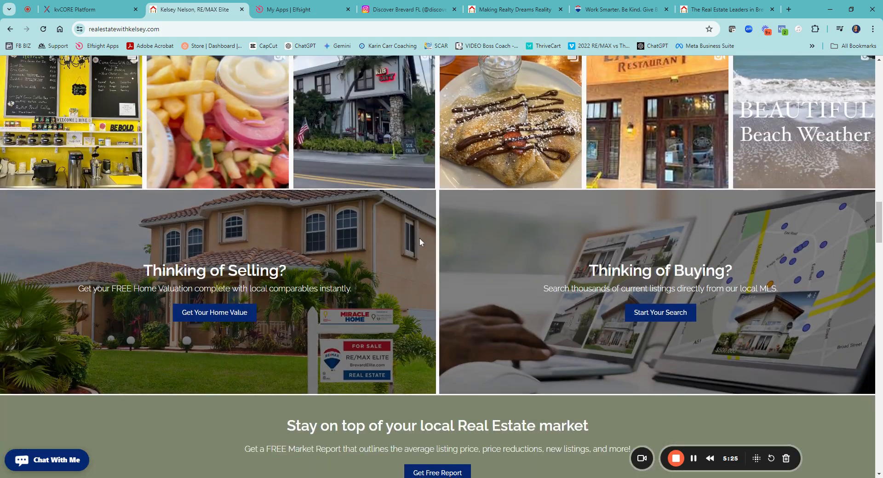
pyautogui.scroll(-4, 419, 238)
pyautogui.scroll(4, 477, 148)
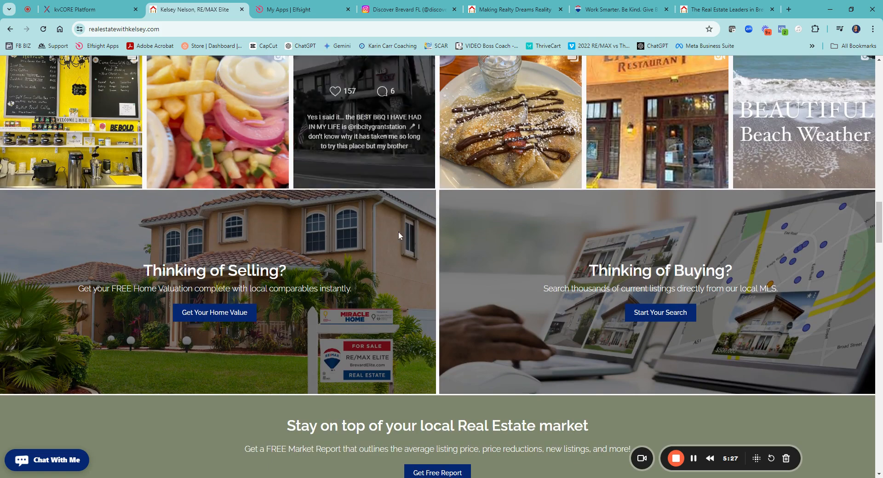
pyautogui.scroll(7, 528, 218)
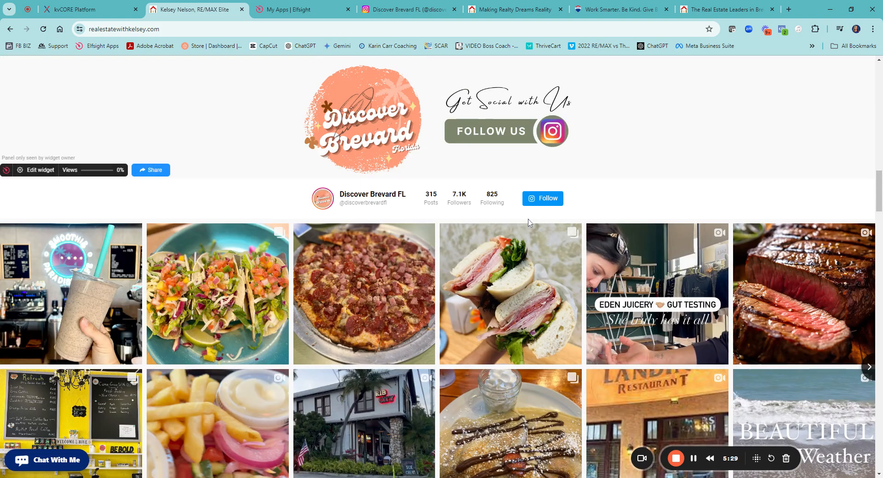
# - Move the Market Report widget above Home Worth - Modern in the kvCORE homepage widget order and review those sections on the live site
pyautogui.click(78, 13)
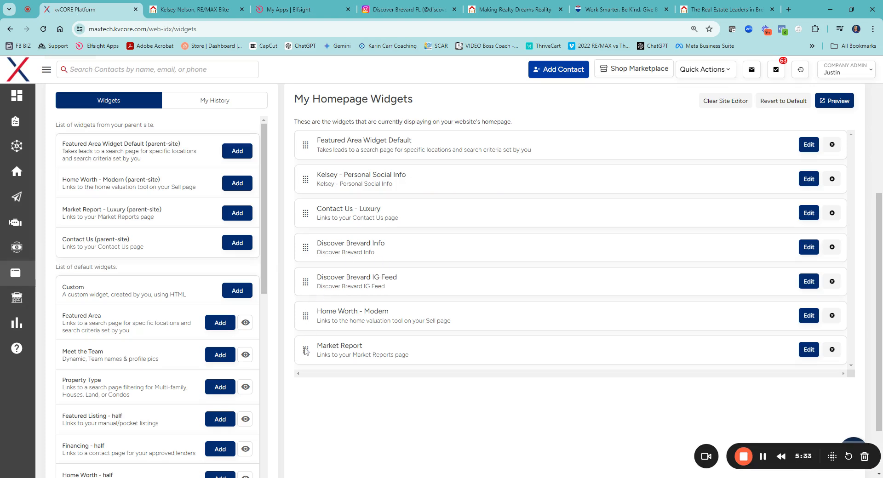
pyautogui.moveTo(306, 354); pyautogui.dragTo(307, 351)
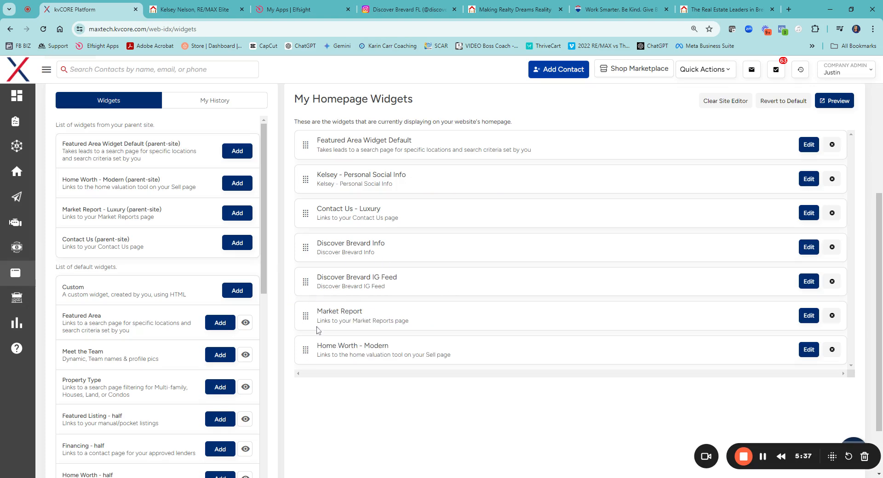
pyautogui.click(202, 10)
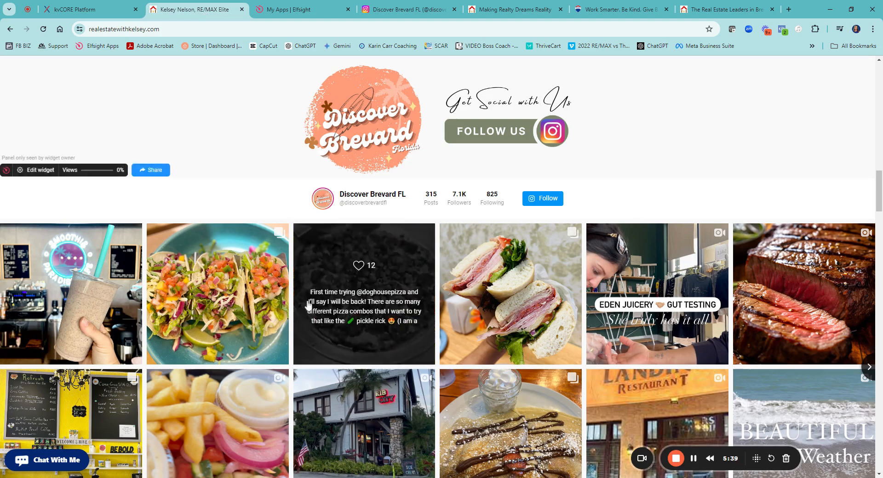
pyautogui.scroll(-5, 306, 300)
pyautogui.scroll(-4, 307, 302)
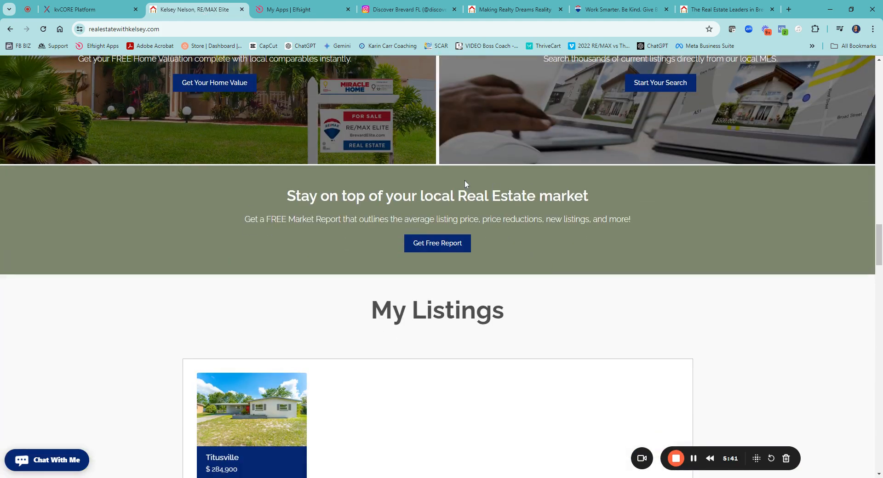
pyautogui.scroll(4, 464, 180)
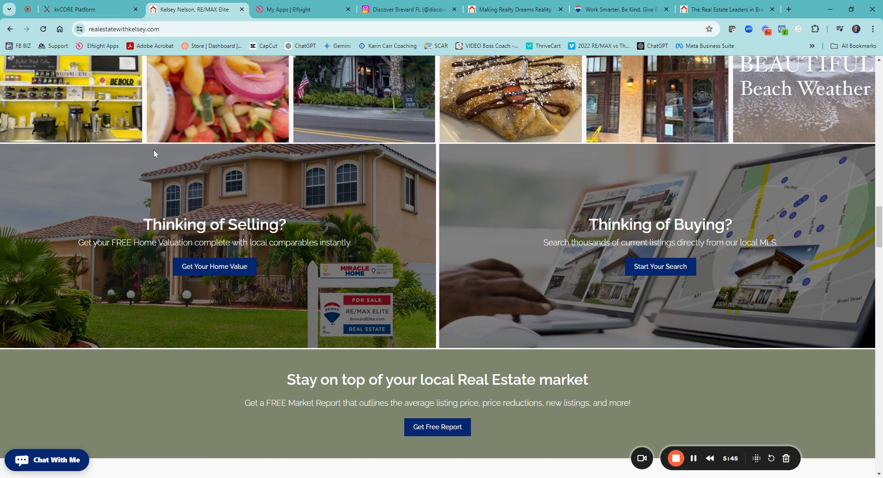
# - Append <p><p> after the closing div in the Discover Brevard IG Feed widget's HTML content in kvCORE and save the widget
pyautogui.click(76, 9)
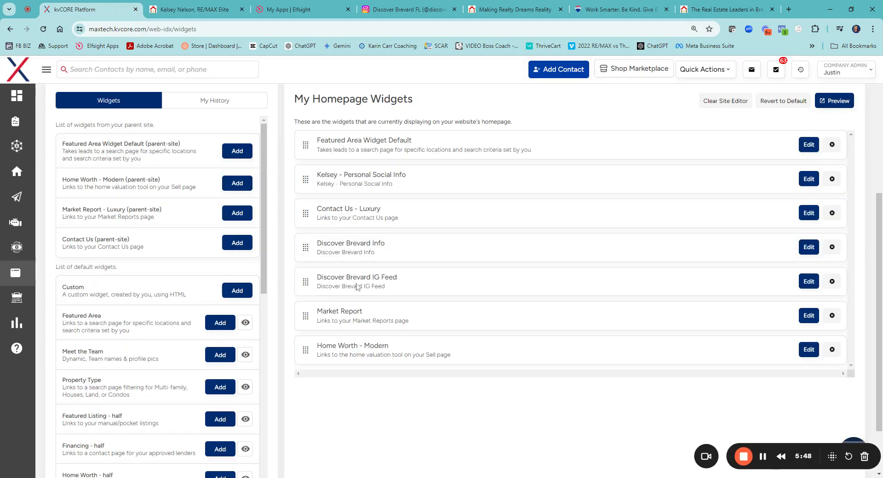
pyautogui.click(809, 282)
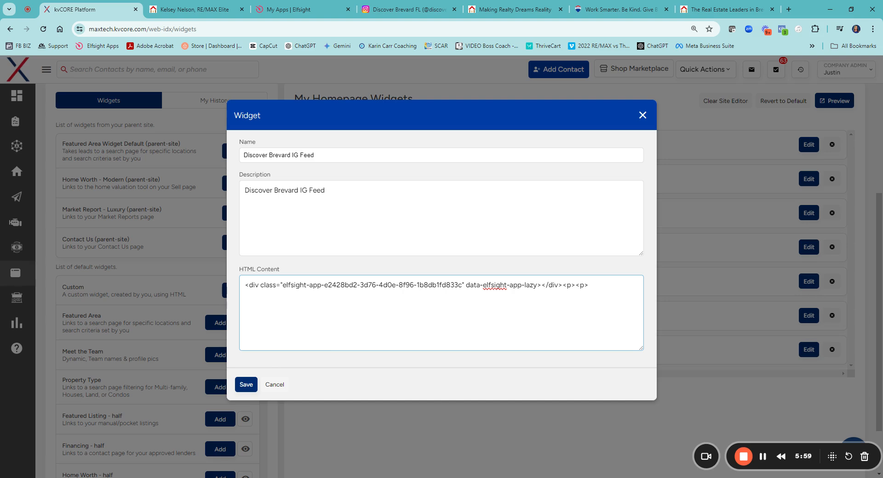
pyautogui.click(246, 384)
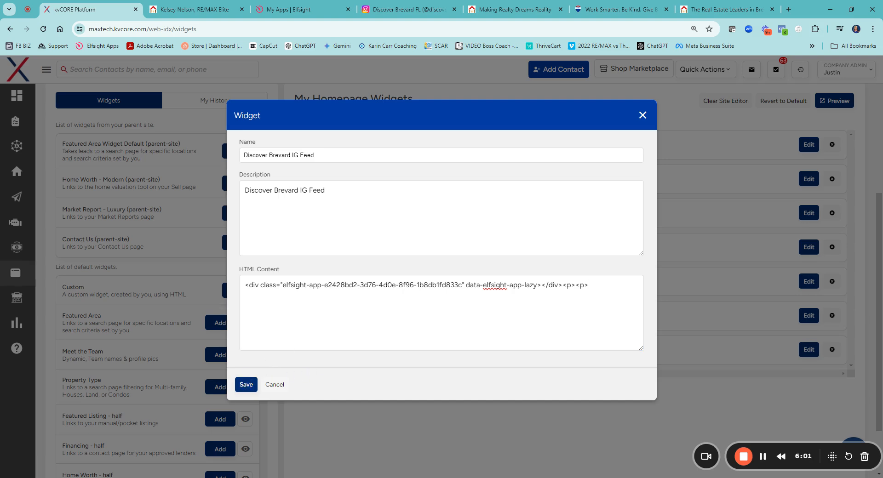
pyautogui.click(246, 385)
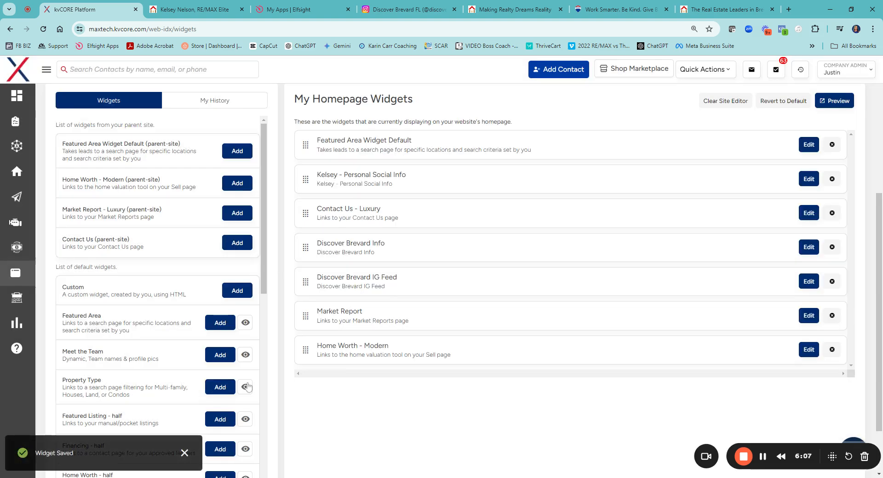
# - Reload the live agent website and examine the spacing below the Instagram feed and the order of the surrounding homepage sections
pyautogui.click(206, 13)
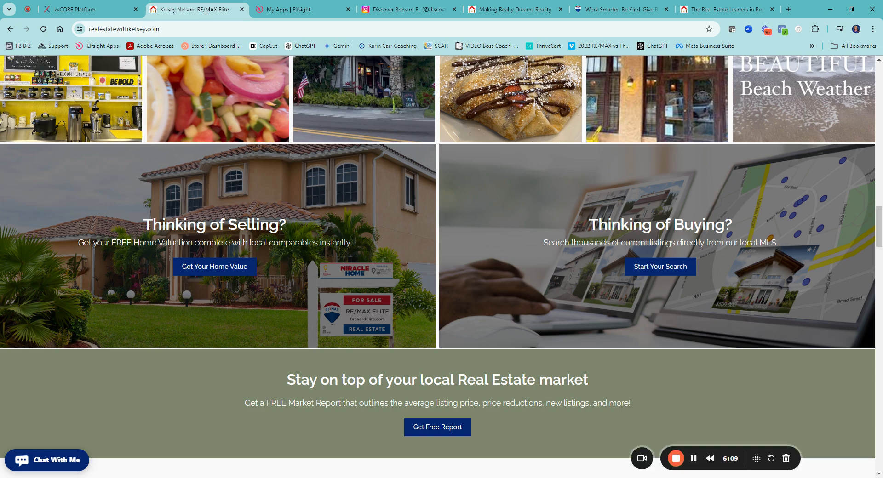
pyautogui.click(43, 29)
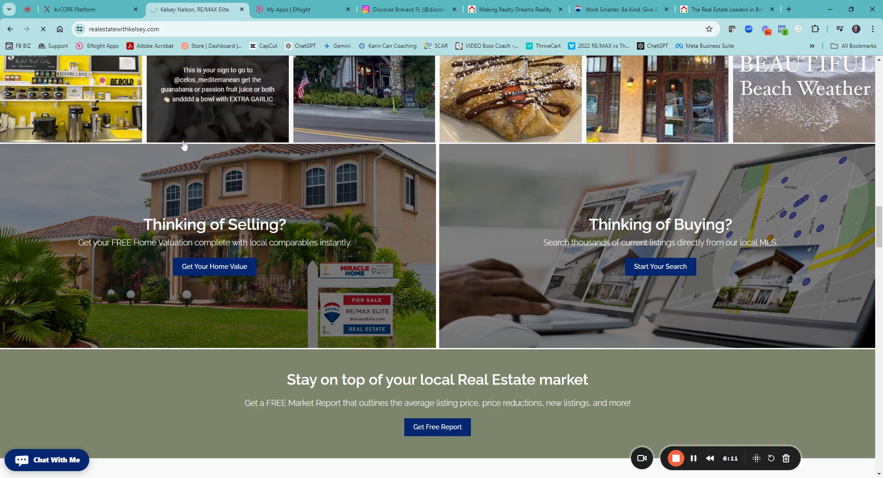
pyautogui.scroll(10, 467, 224)
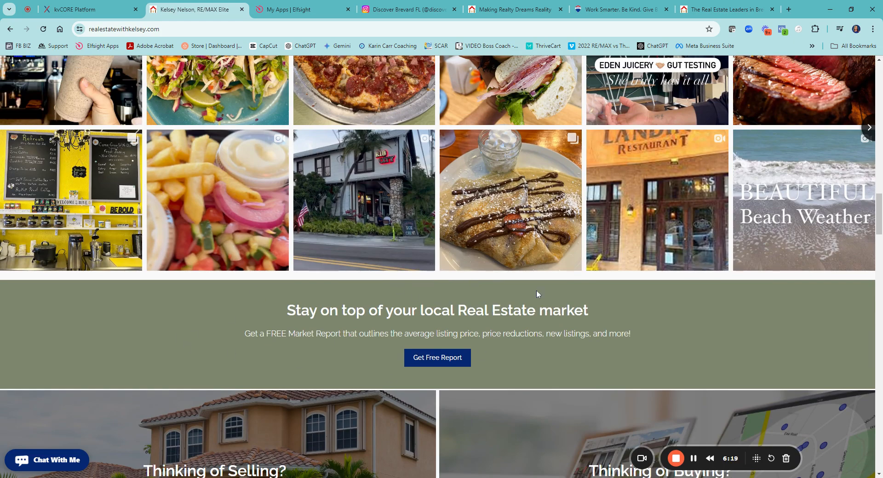
pyautogui.scroll(4, 538, 294)
pyautogui.scroll(-4, 423, 280)
pyautogui.scroll(-5, 234, 343)
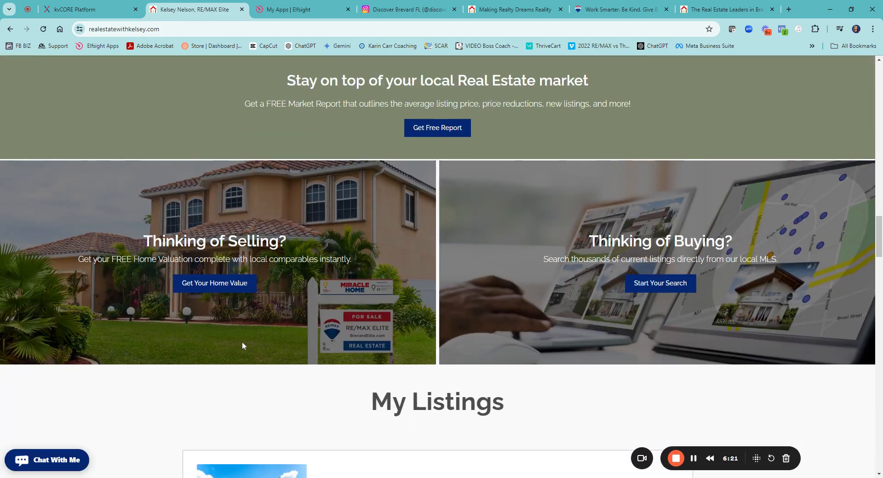
pyautogui.scroll(6, 407, 262)
pyautogui.scroll(12, 407, 263)
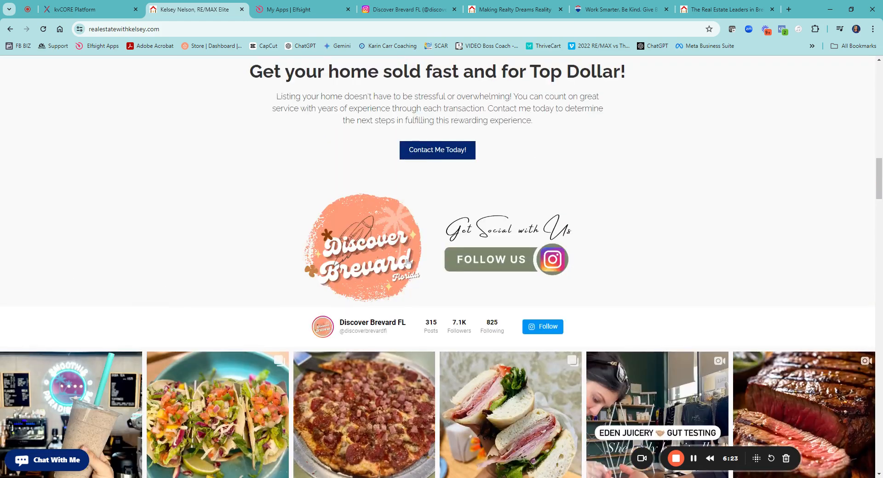
pyautogui.scroll(-4, 498, 313)
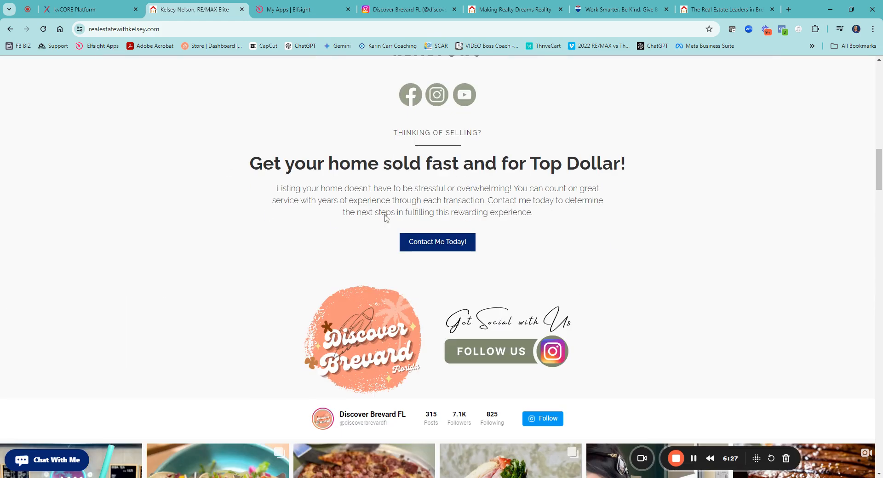
pyautogui.scroll(4, 562, 211)
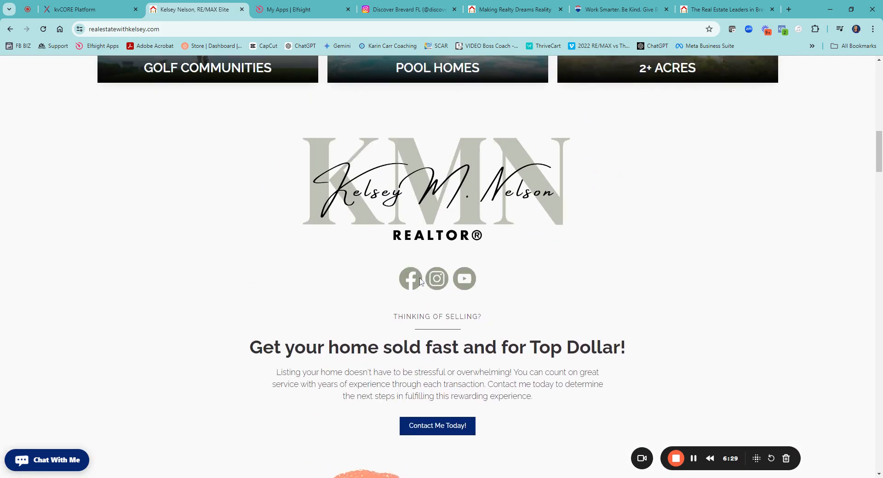
pyautogui.scroll(-4, 460, 244)
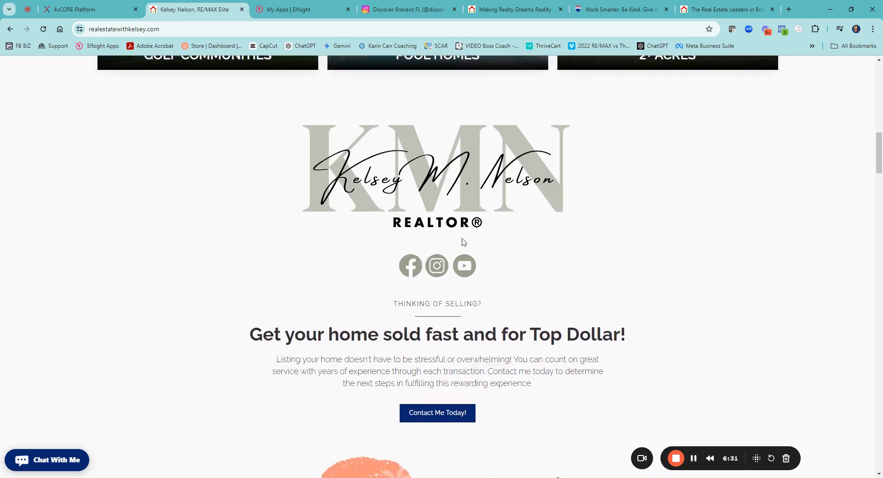
pyautogui.scroll(1, 485, 161)
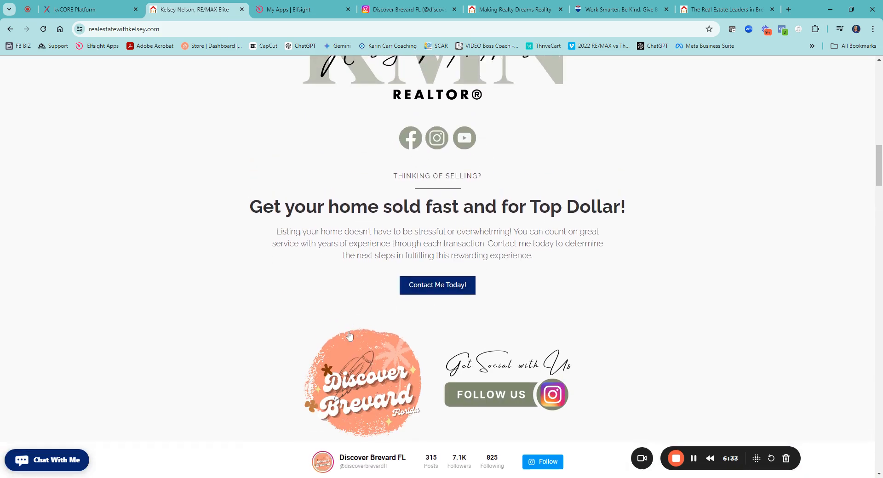
pyautogui.scroll(-1, 399, 212)
pyautogui.scroll(-5, 460, 275)
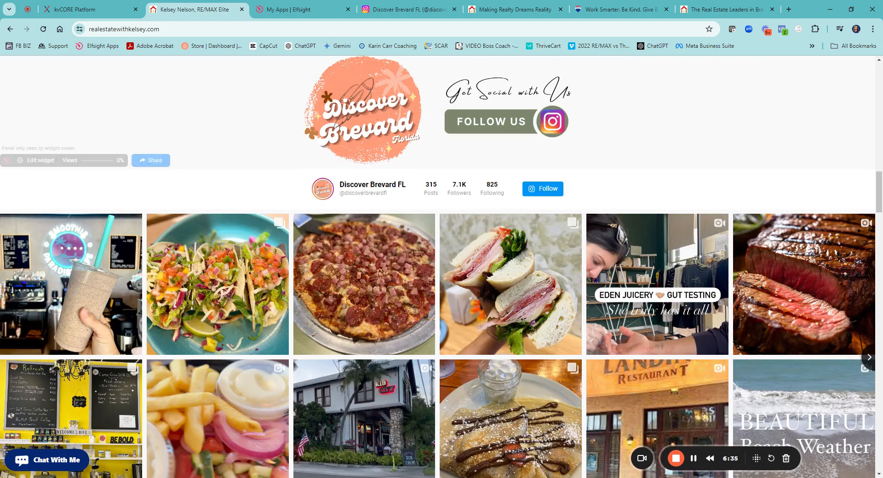
# - Reorder the kvCORE homepage widgets so Contact Us - Luxury follows Discover Brevard IG Feed and Home Worth - Modern precedes Market Report
pyautogui.click(90, 12)
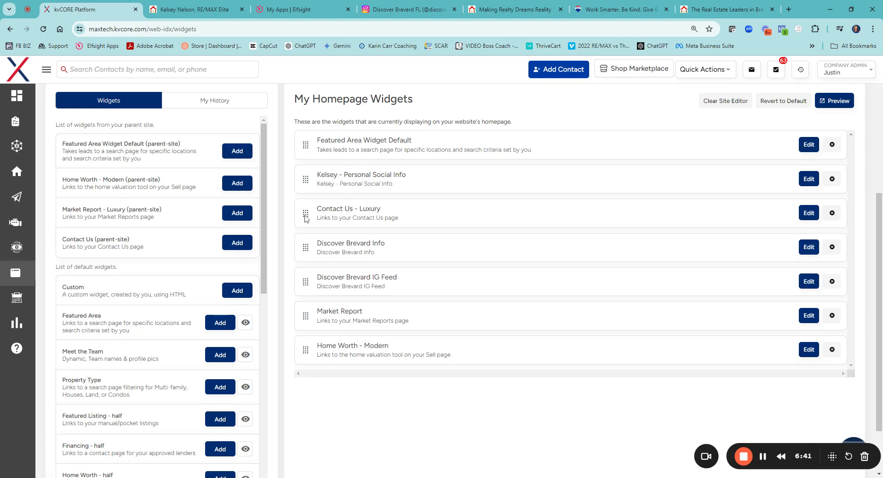
pyautogui.moveTo(305, 216); pyautogui.dragTo(303, 230)
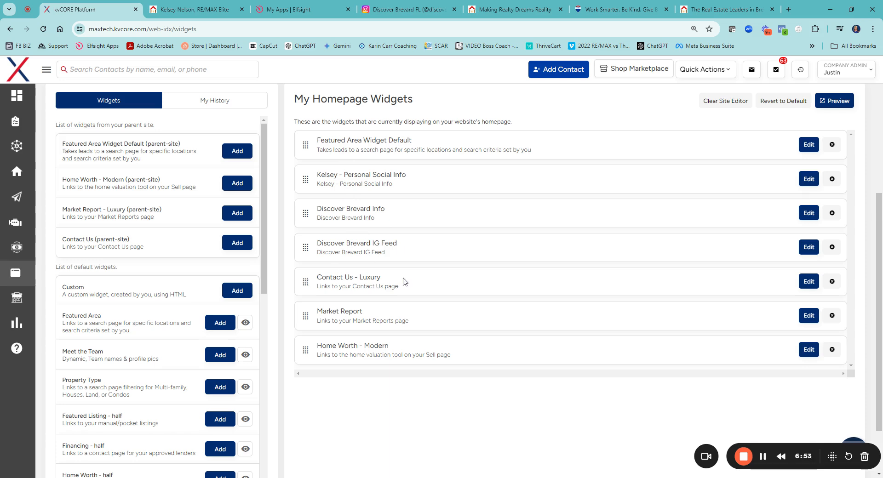
pyautogui.moveTo(307, 350); pyautogui.dragTo(307, 318)
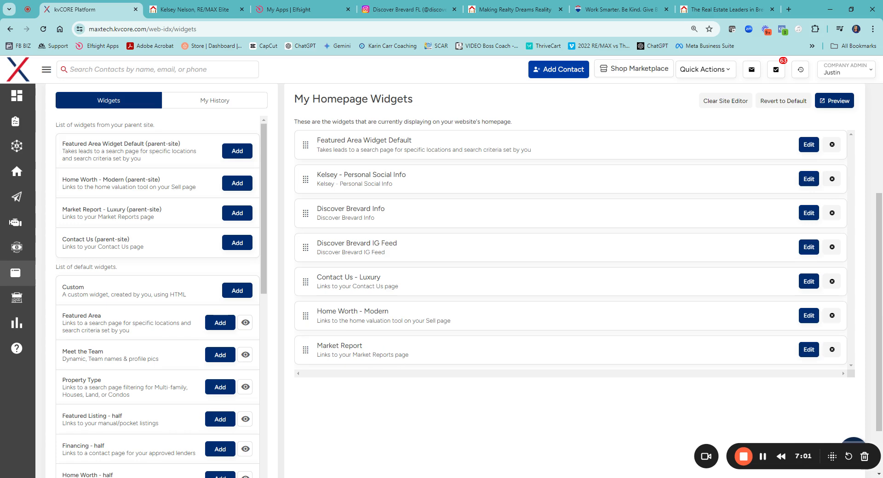
# - Reload the live agent website and examine the whole homepage for the rearranged section order, from the search banner to the listings
pyautogui.click(177, 11)
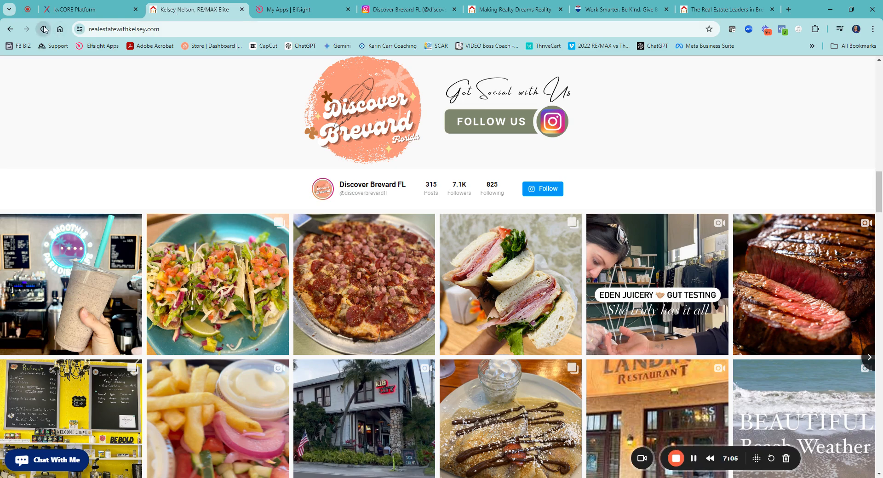
pyautogui.click(44, 30)
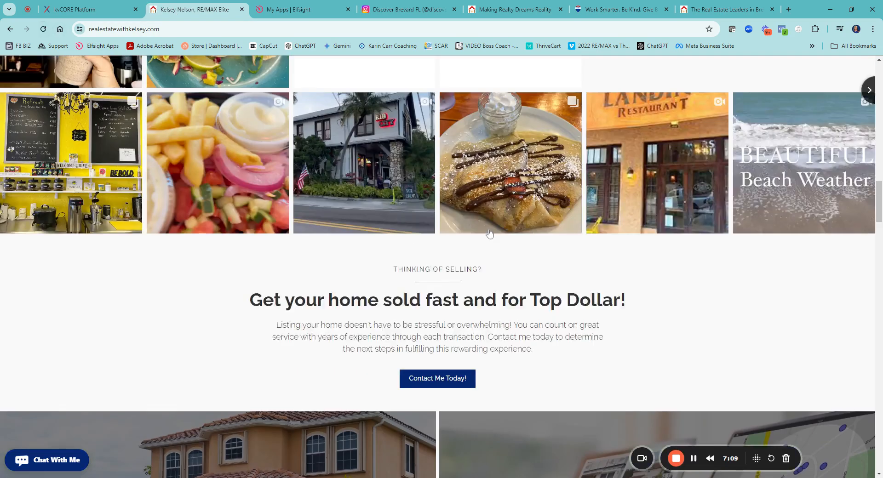
pyautogui.scroll(15, 489, 233)
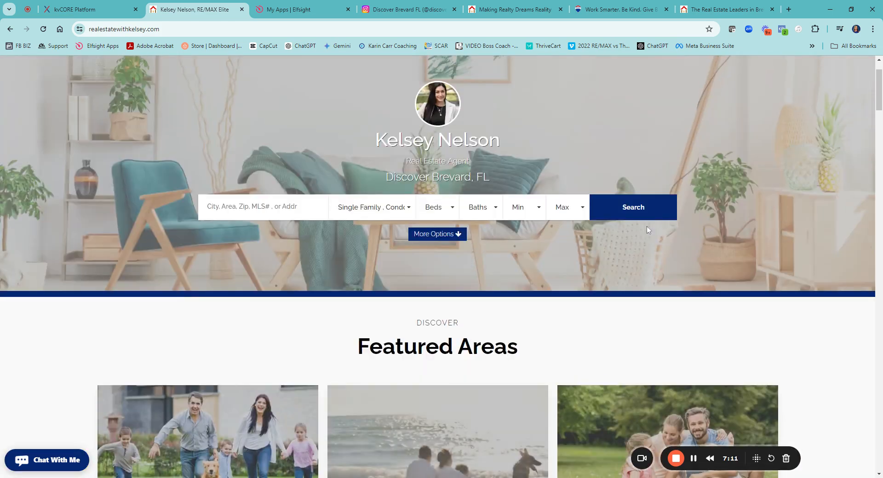
pyautogui.scroll(-5, 598, 216)
pyautogui.scroll(-5, 529, 252)
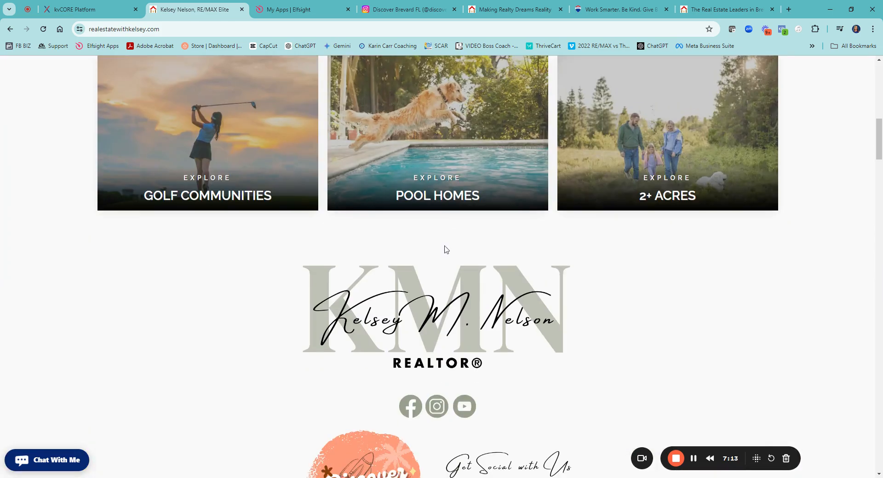
pyautogui.scroll(-4, 444, 250)
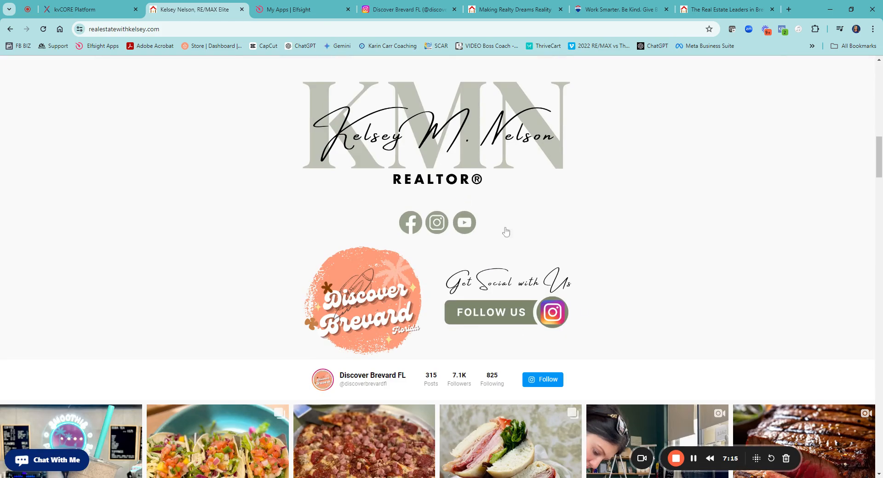
pyautogui.scroll(-5, 465, 275)
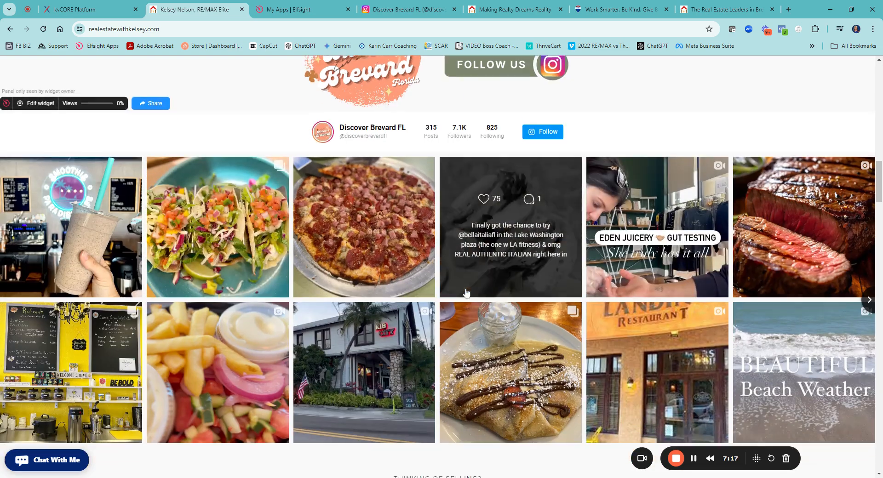
pyautogui.scroll(-5, 466, 293)
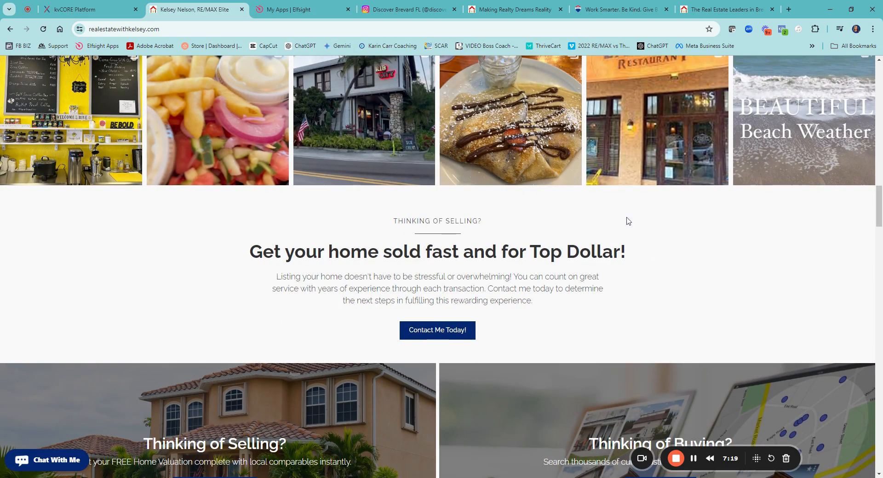
pyautogui.scroll(-1, 593, 304)
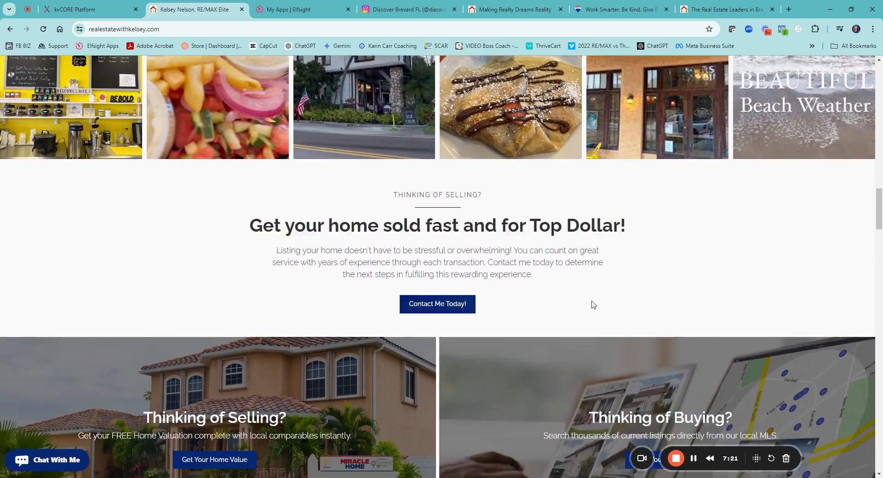
pyautogui.scroll(-4, 593, 304)
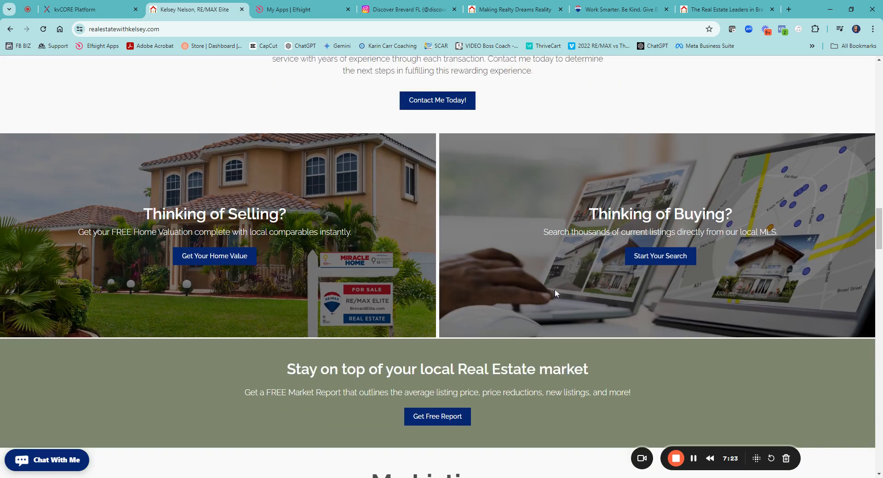
pyautogui.scroll(-3, 602, 276)
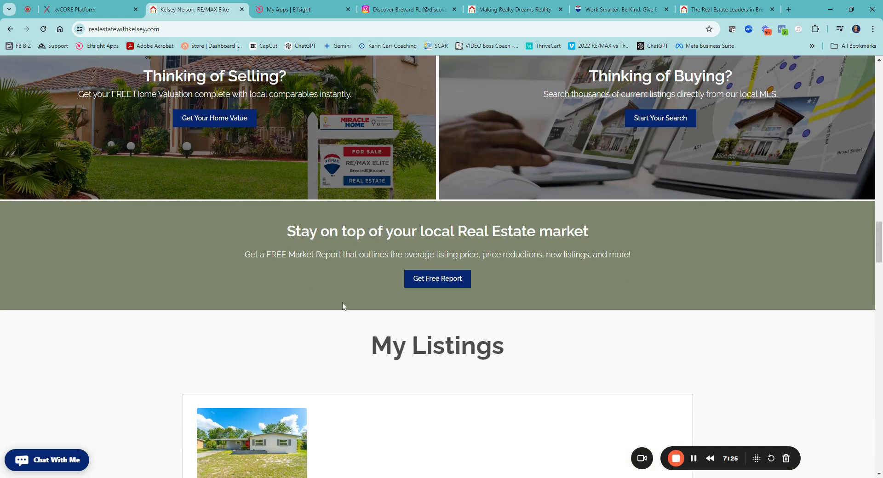
pyautogui.scroll(-2, 430, 303)
pyautogui.scroll(-7, 350, 252)
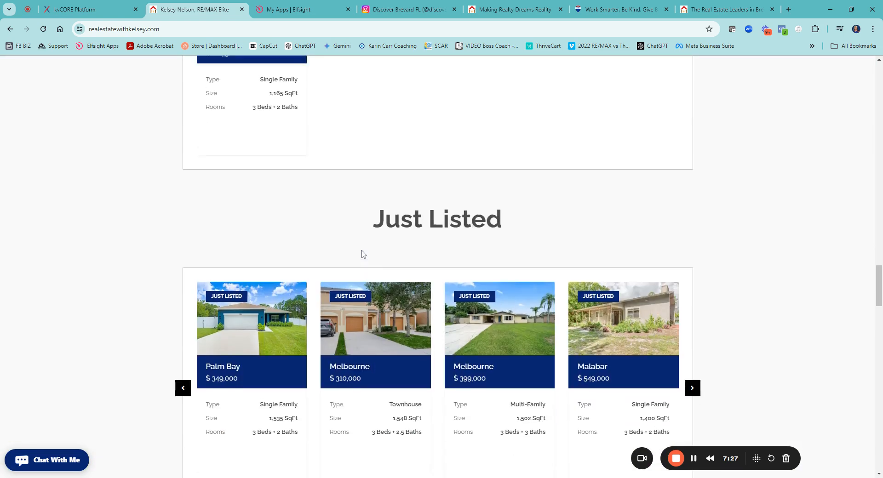
pyautogui.scroll(13, 361, 251)
pyautogui.scroll(-20, 362, 253)
pyautogui.scroll(20, 362, 254)
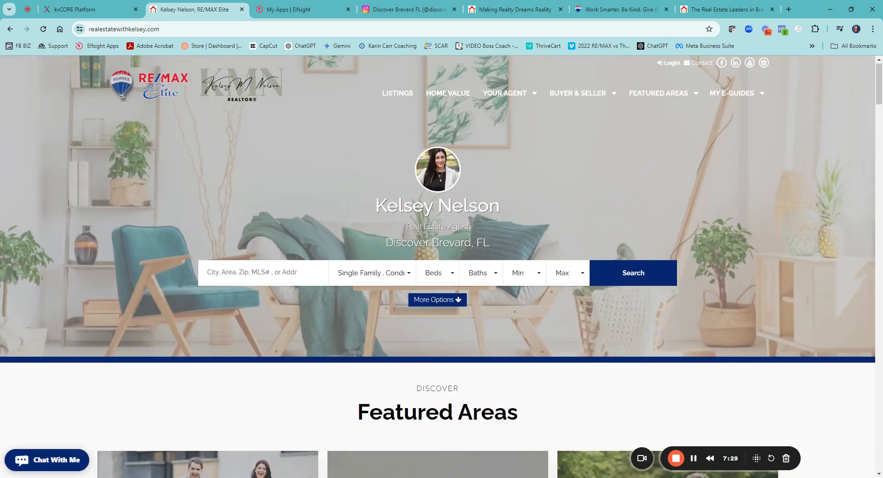
# - Switch to the Elfsight dashboard with the Instagram feed widget's embed code
pyautogui.click(277, 11)
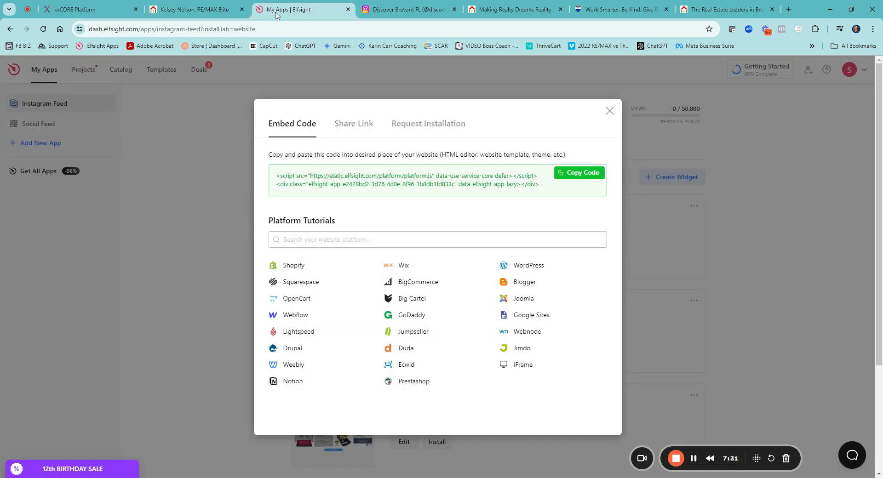